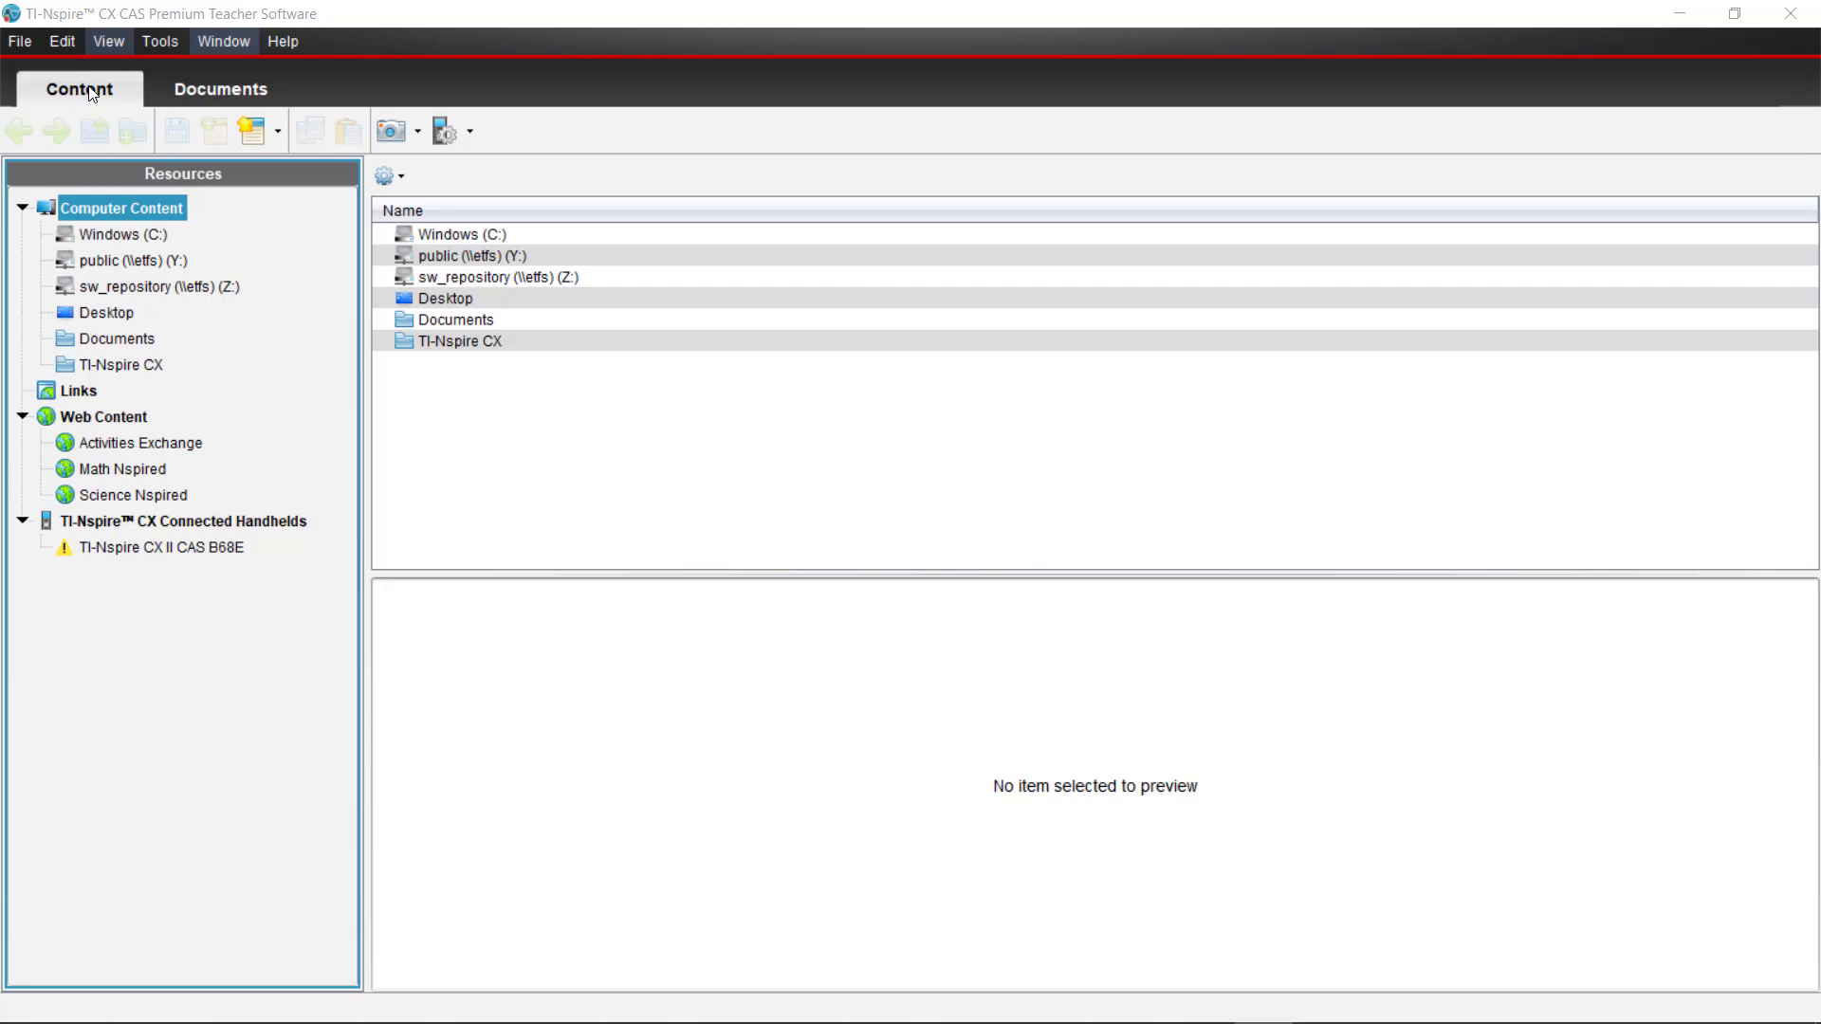
Step: Start a new document and show the TI-SmartView emulator keypad in the Keypad + SideScreen layout
{"action": "left_click", "coordinate": [220, 89]}
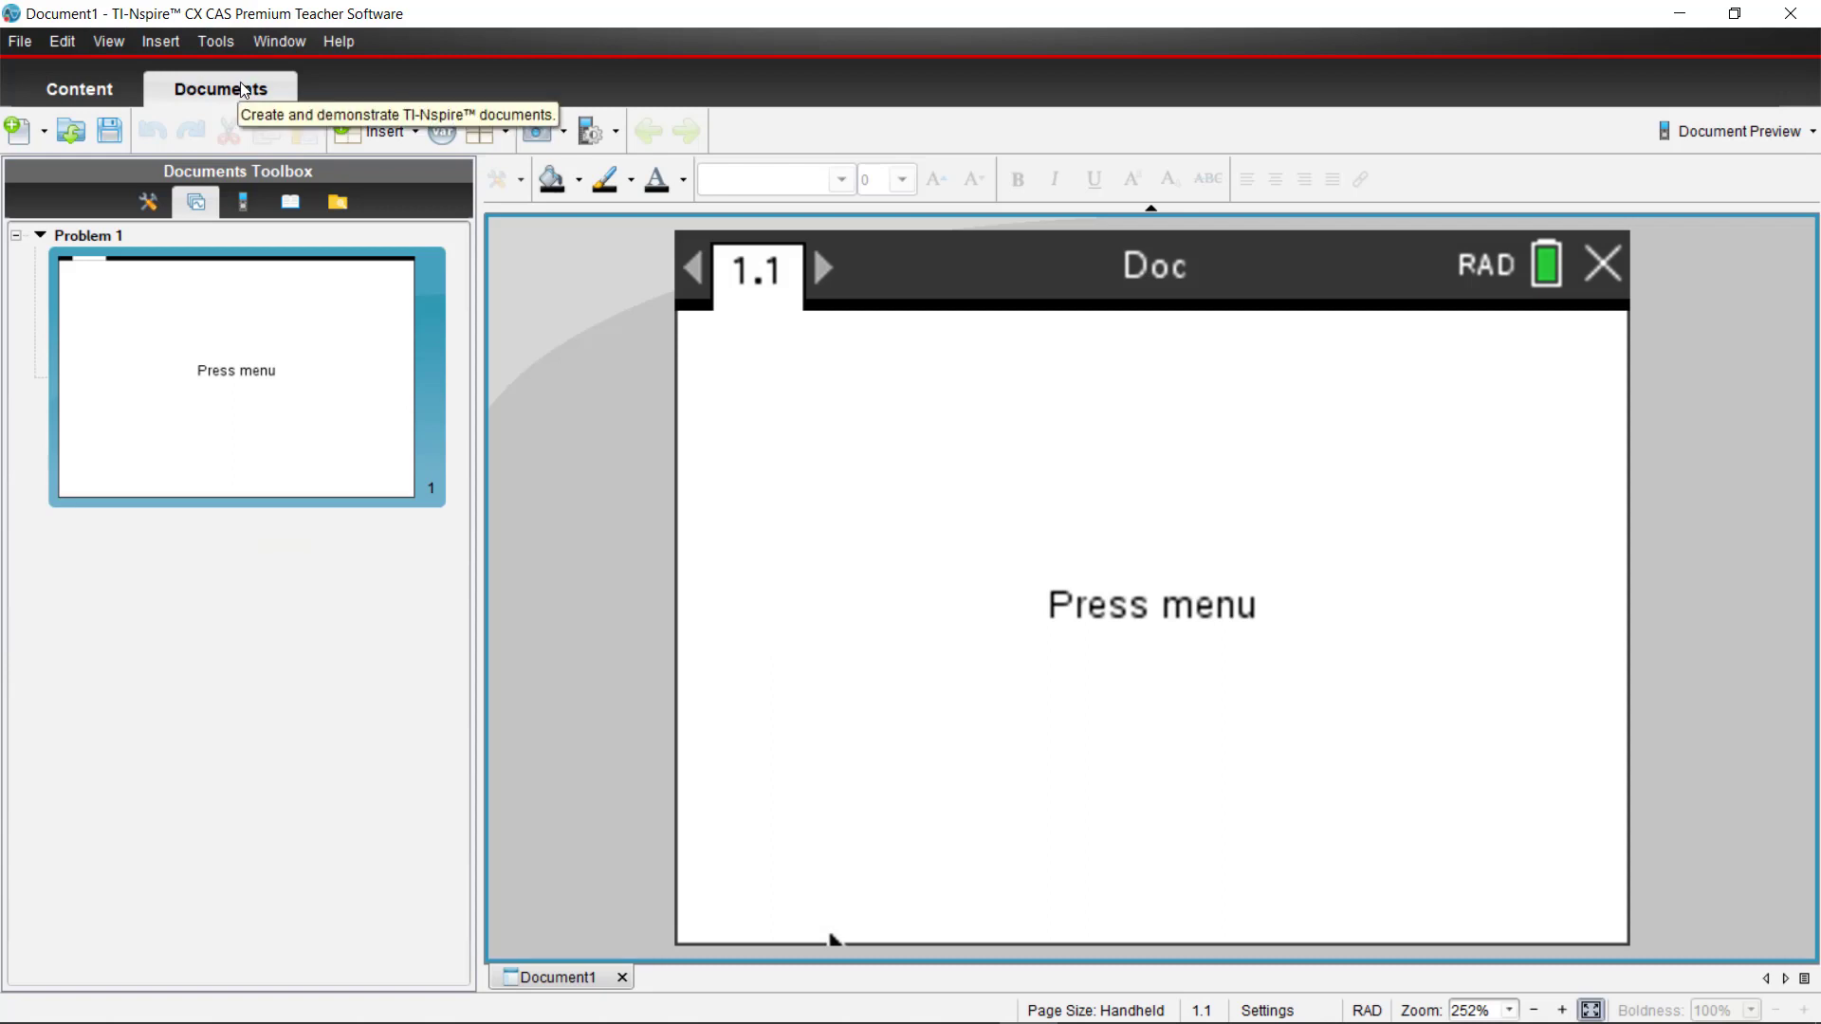
{"action": "left_click", "coordinate": [254, 207]}
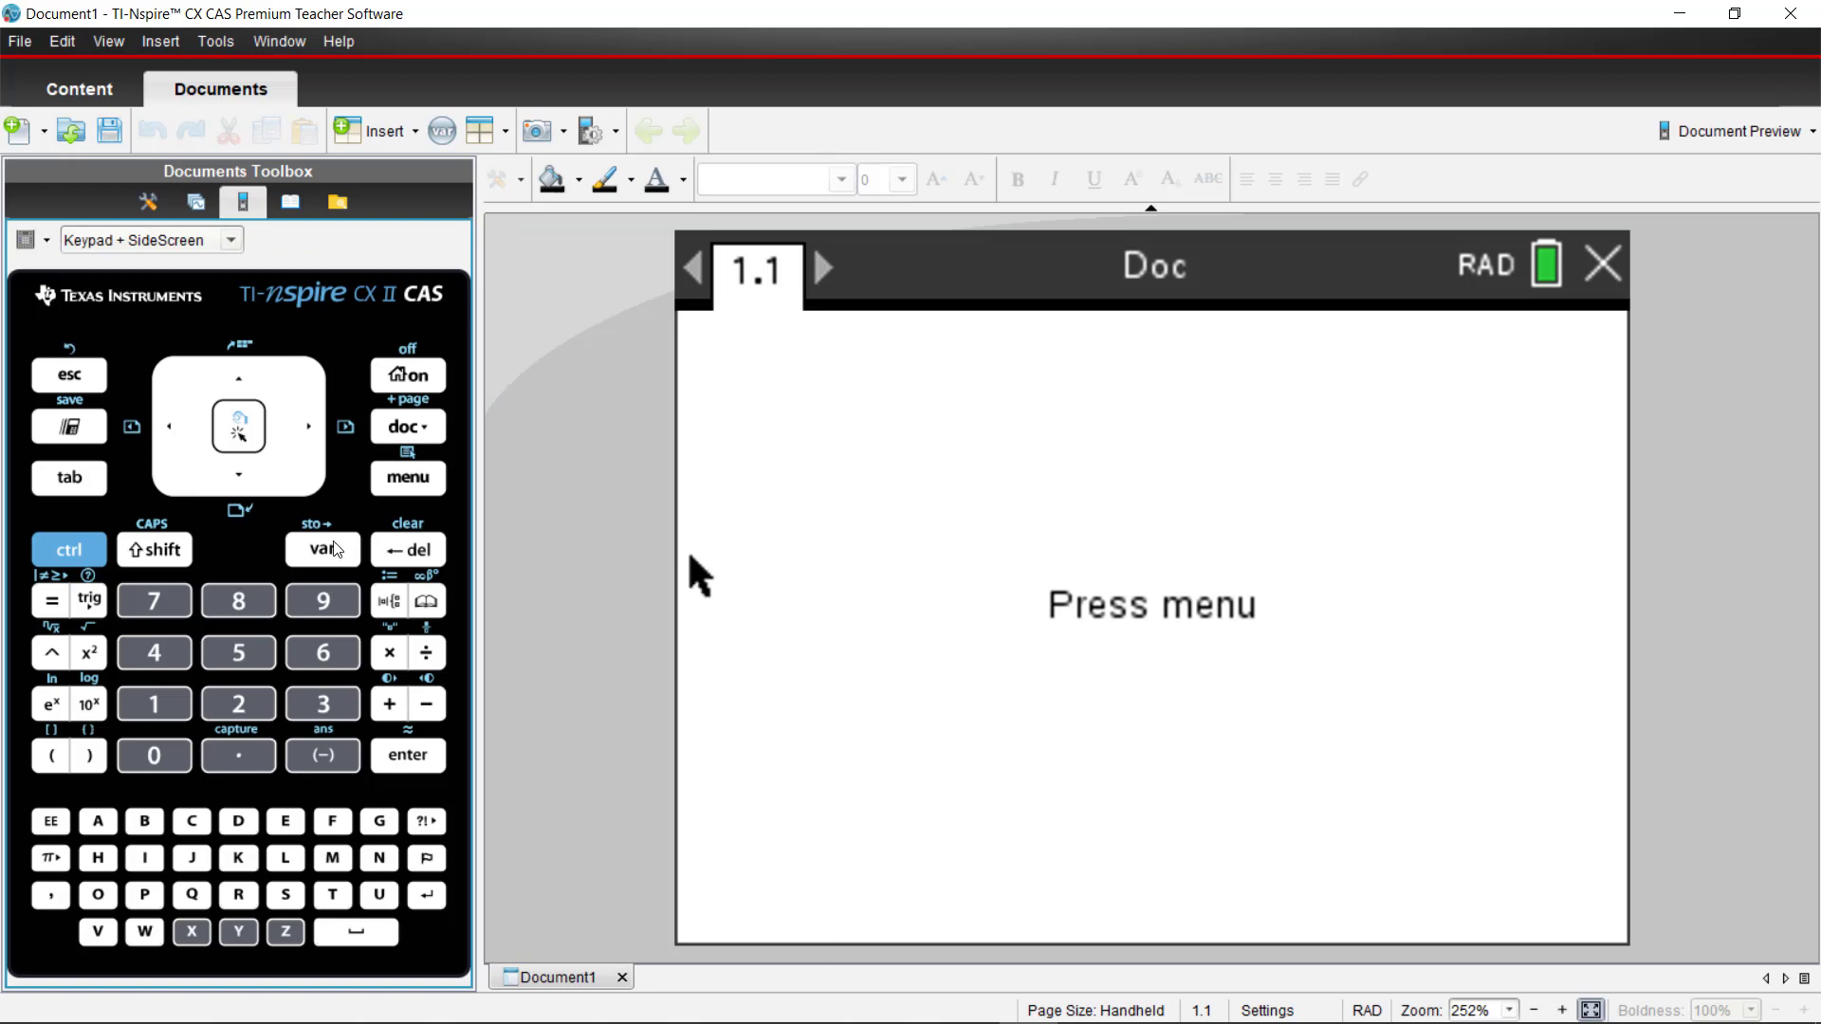
{"action": "left_click", "coordinate": [230, 240]}
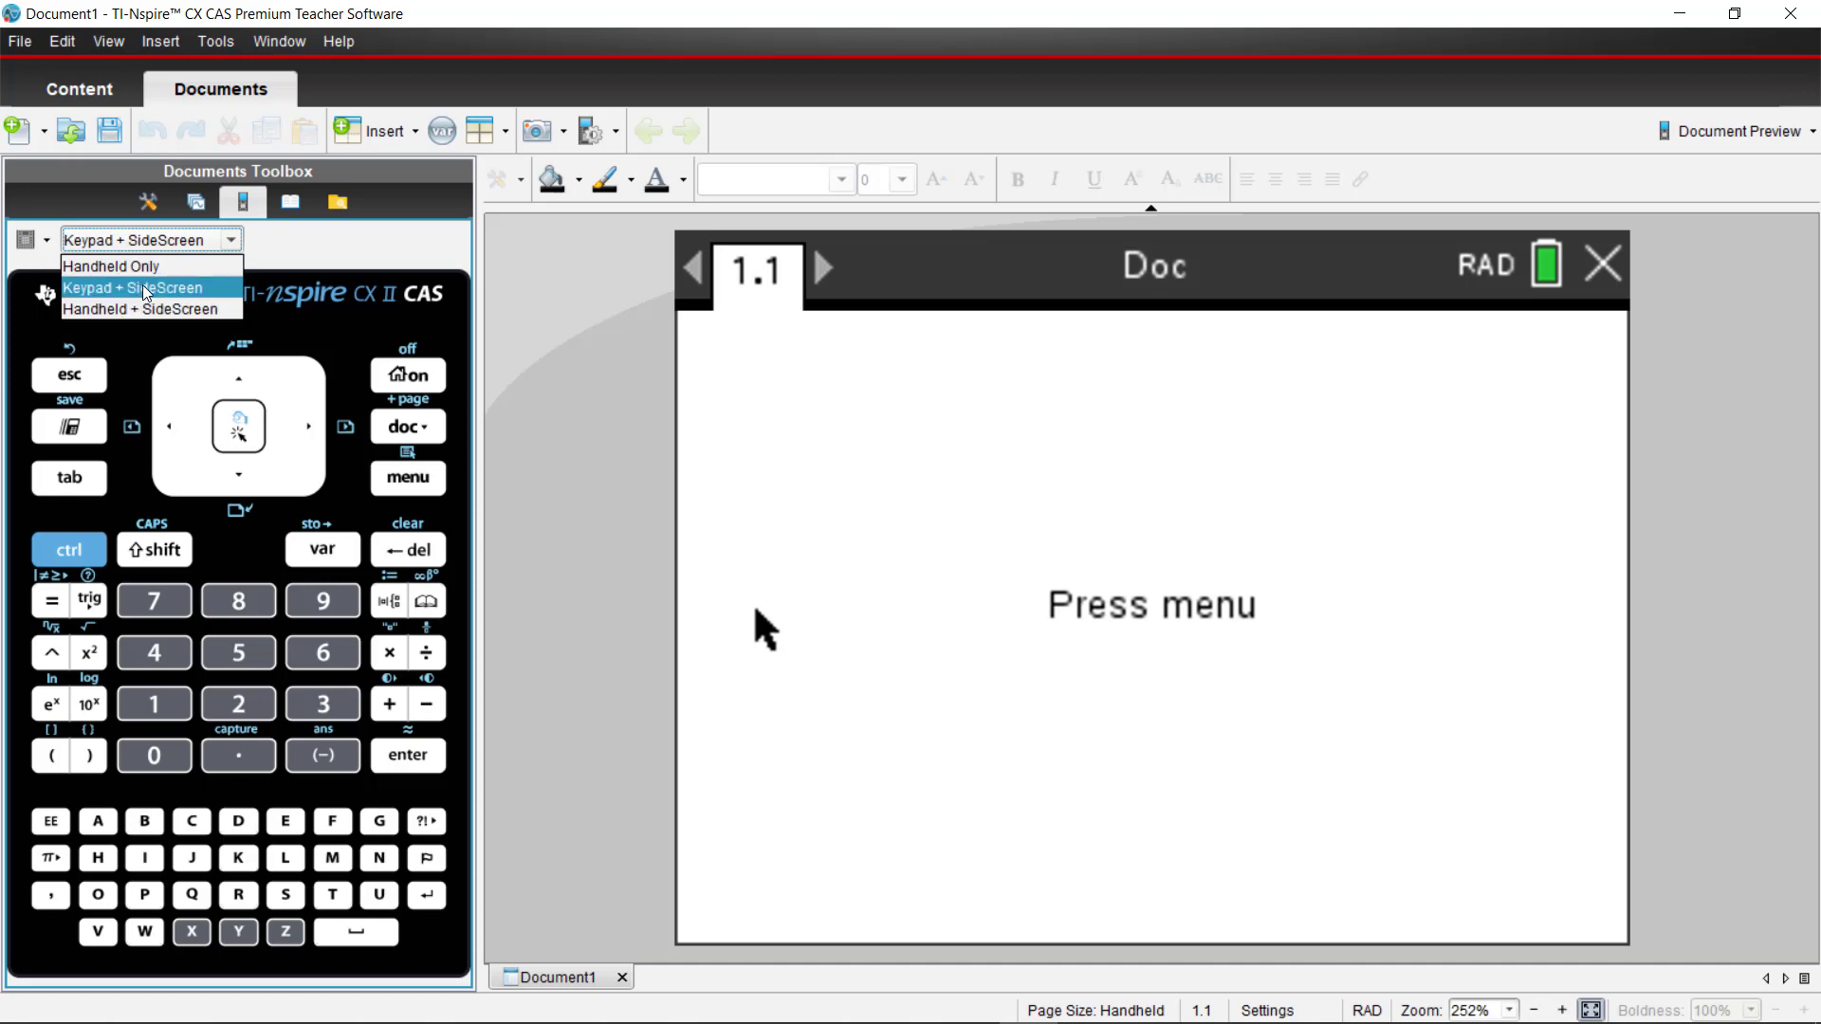
{"action": "left_click", "coordinate": [186, 289]}
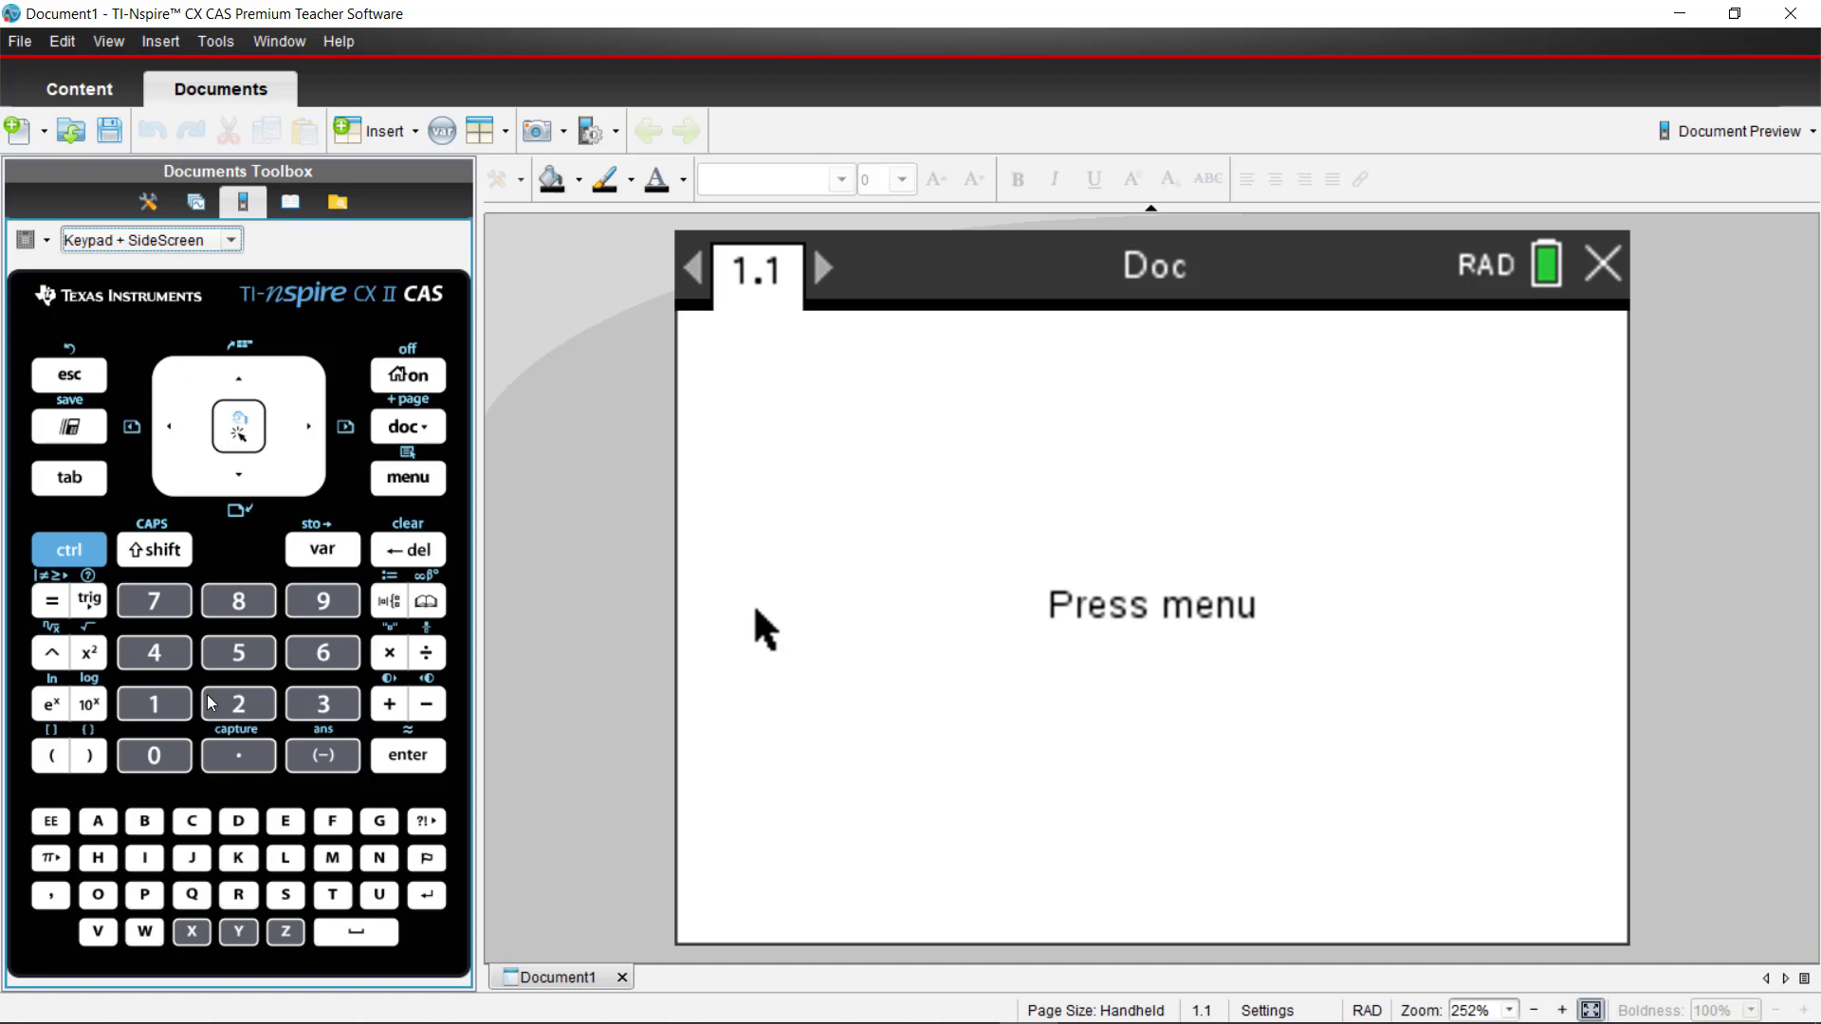
Step: From the handheld home screen, create a new document with a Graphs page
{"action": "left_click", "coordinate": [411, 379]}
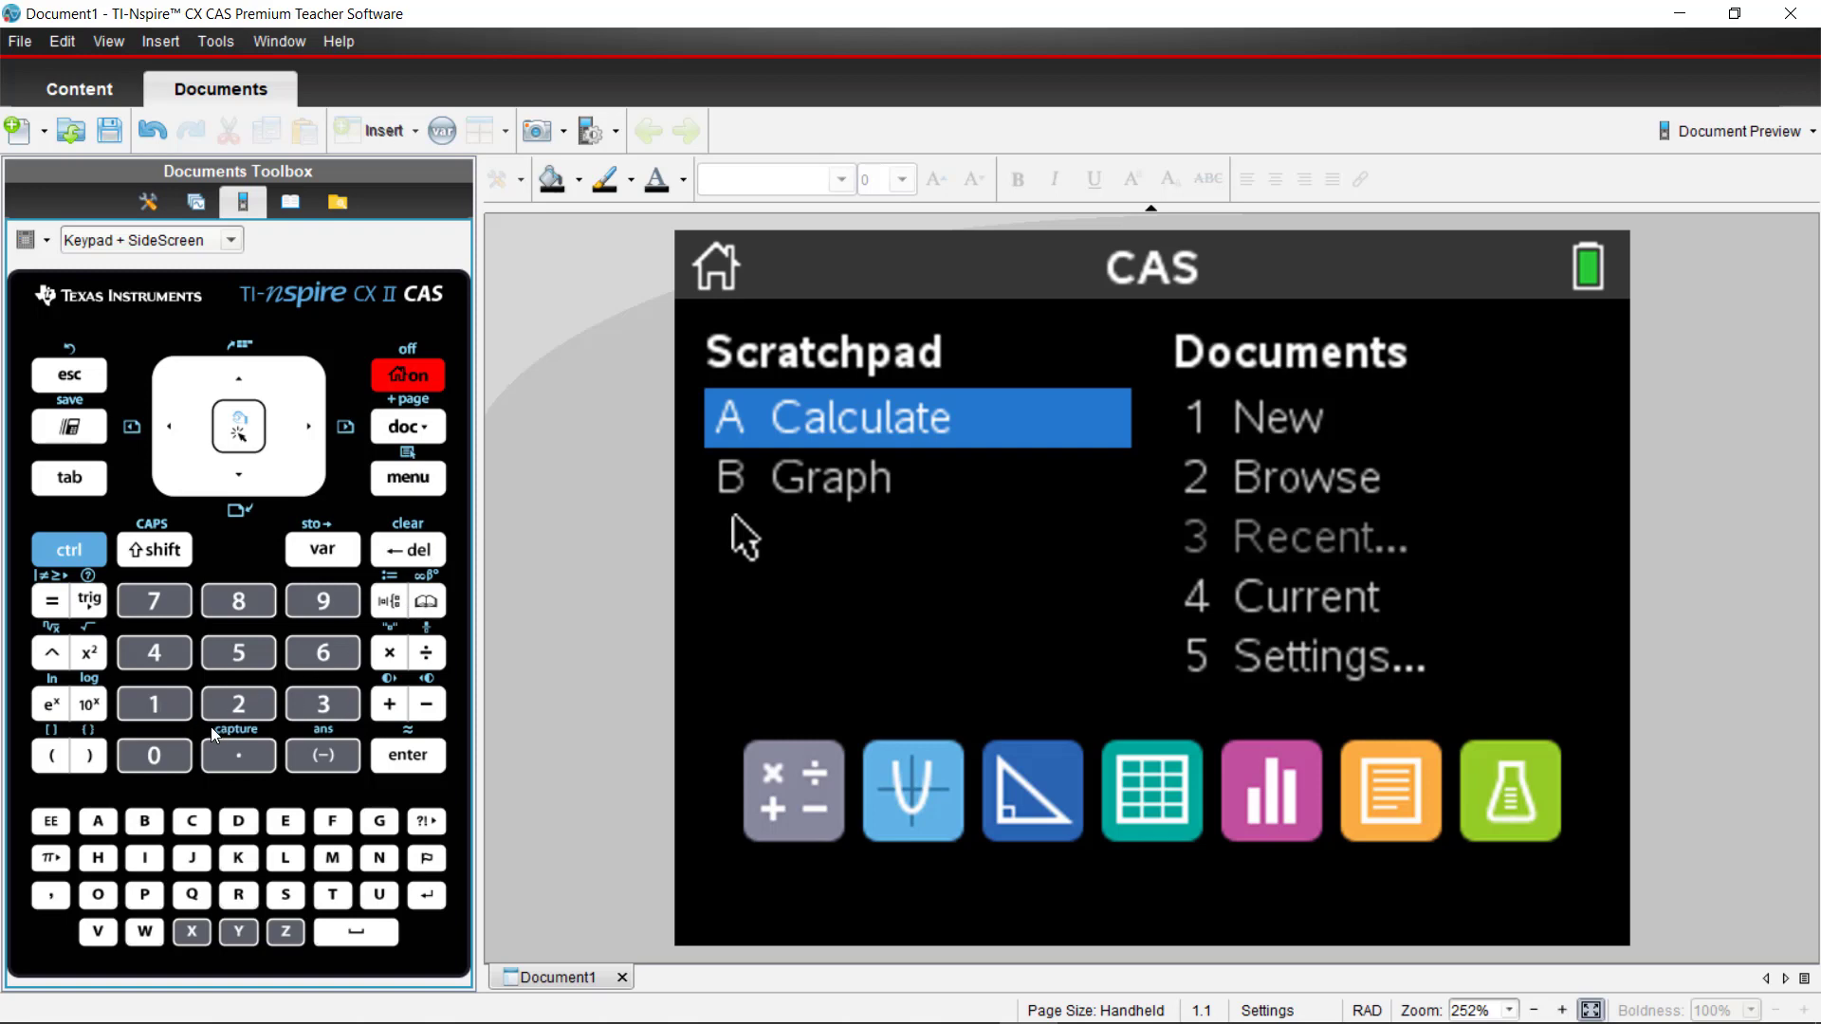
{"action": "key", "text": "Down"}
{"action": "key", "text": "Down"}
{"action": "key", "text": "Down"}
{"action": "key", "text": "Down"}
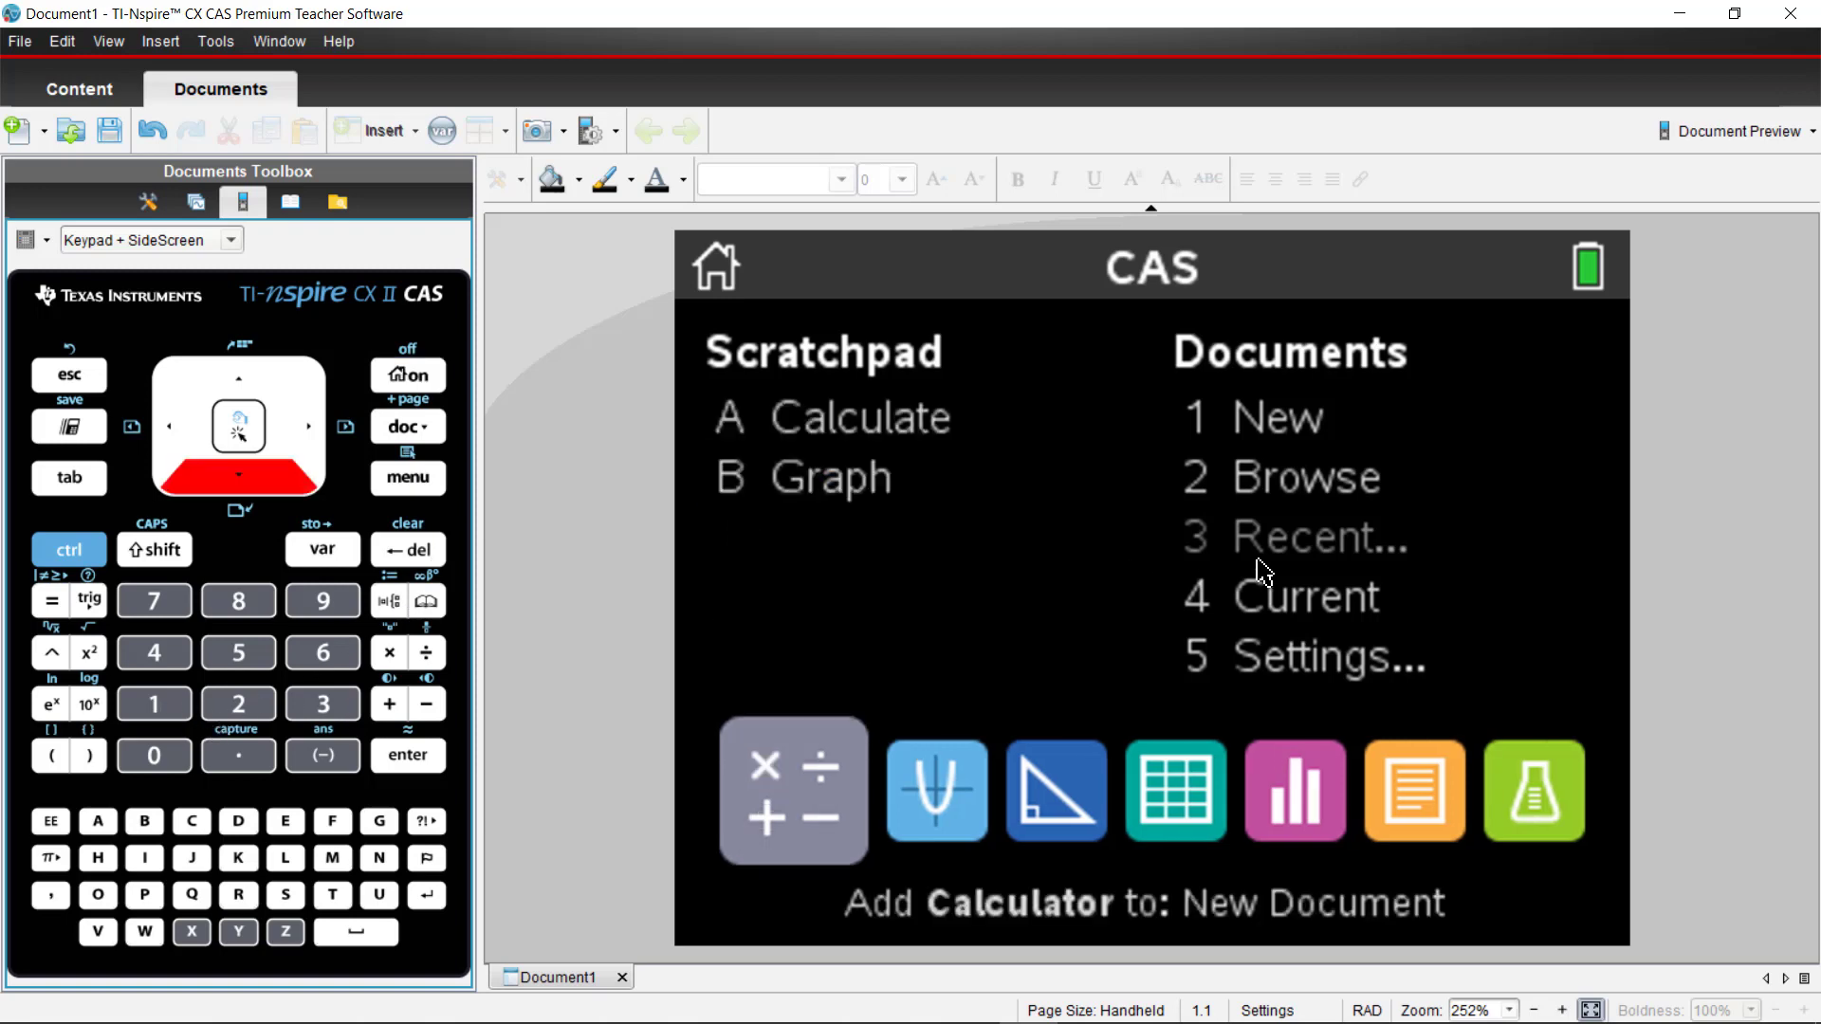
{"action": "key", "text": "Down"}
{"action": "left_click", "coordinate": [152, 707]}
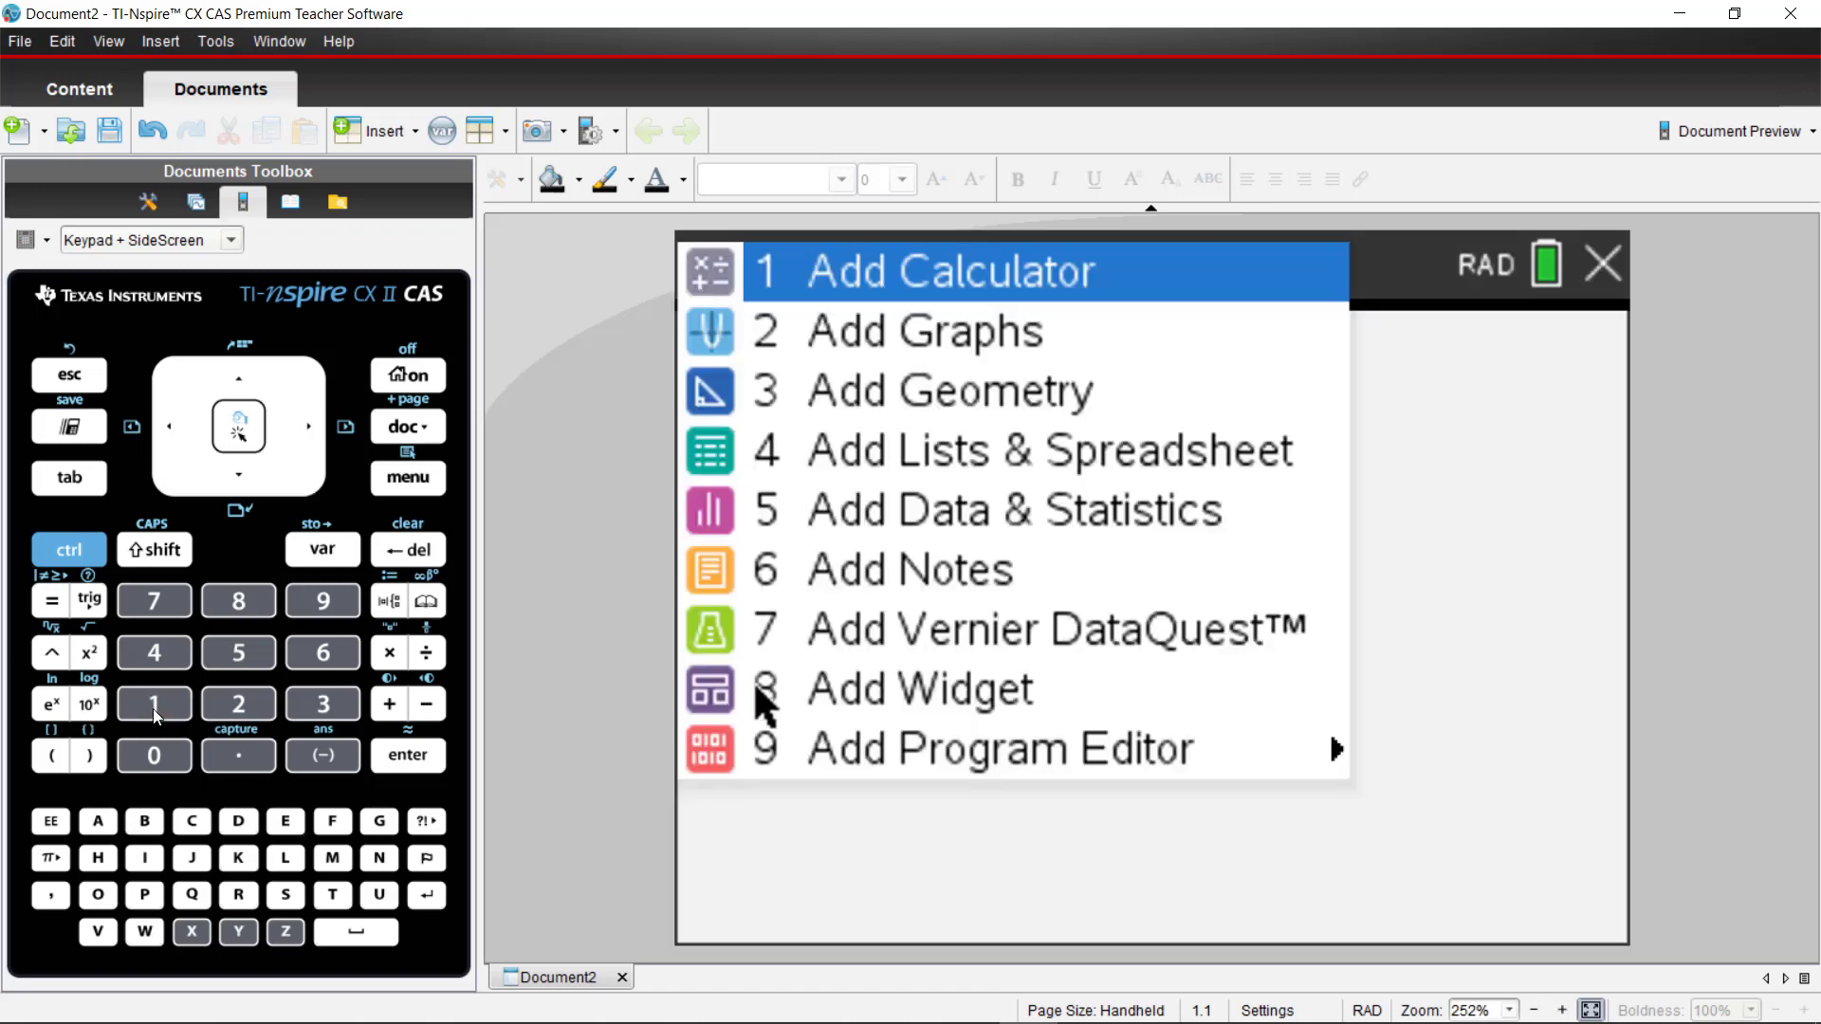
{"action": "left_click", "coordinate": [890, 329]}
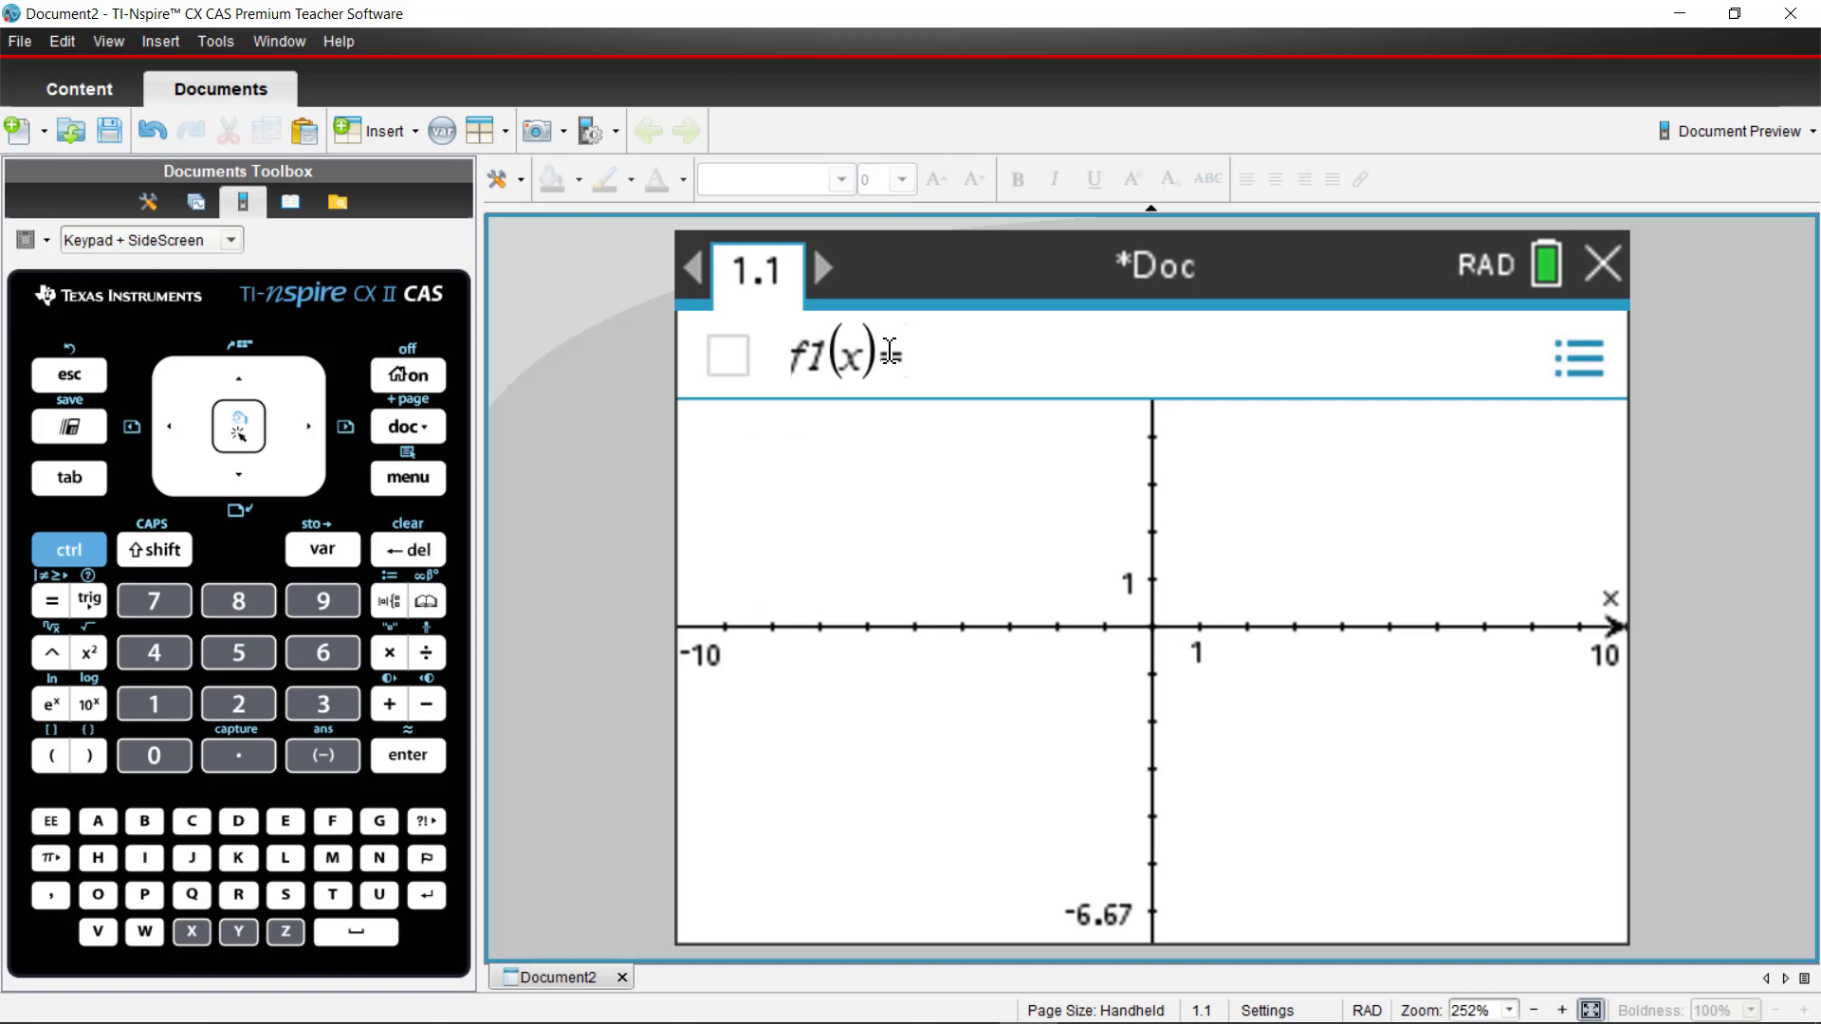
Step: Plot f1(x)=x², then undo a stretch of the parabola to restore it
{"action": "type", "text": "x^2"}
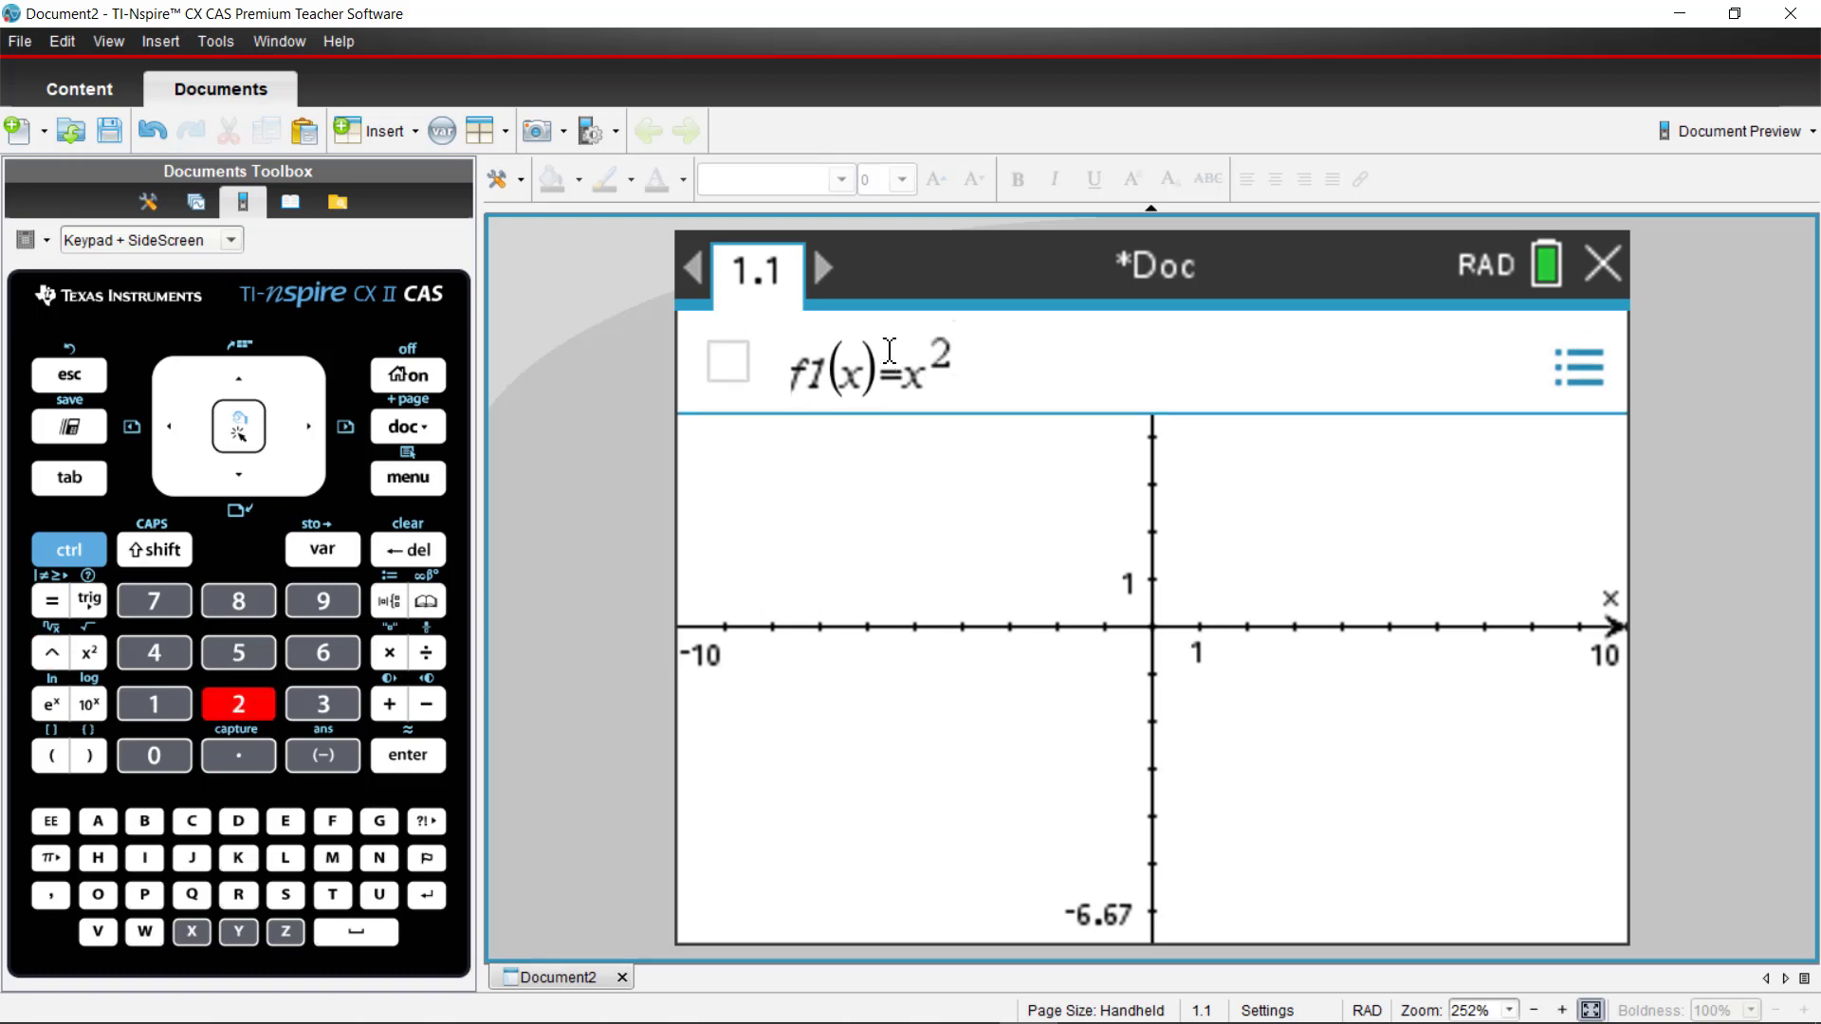
{"action": "key", "text": "Return"}
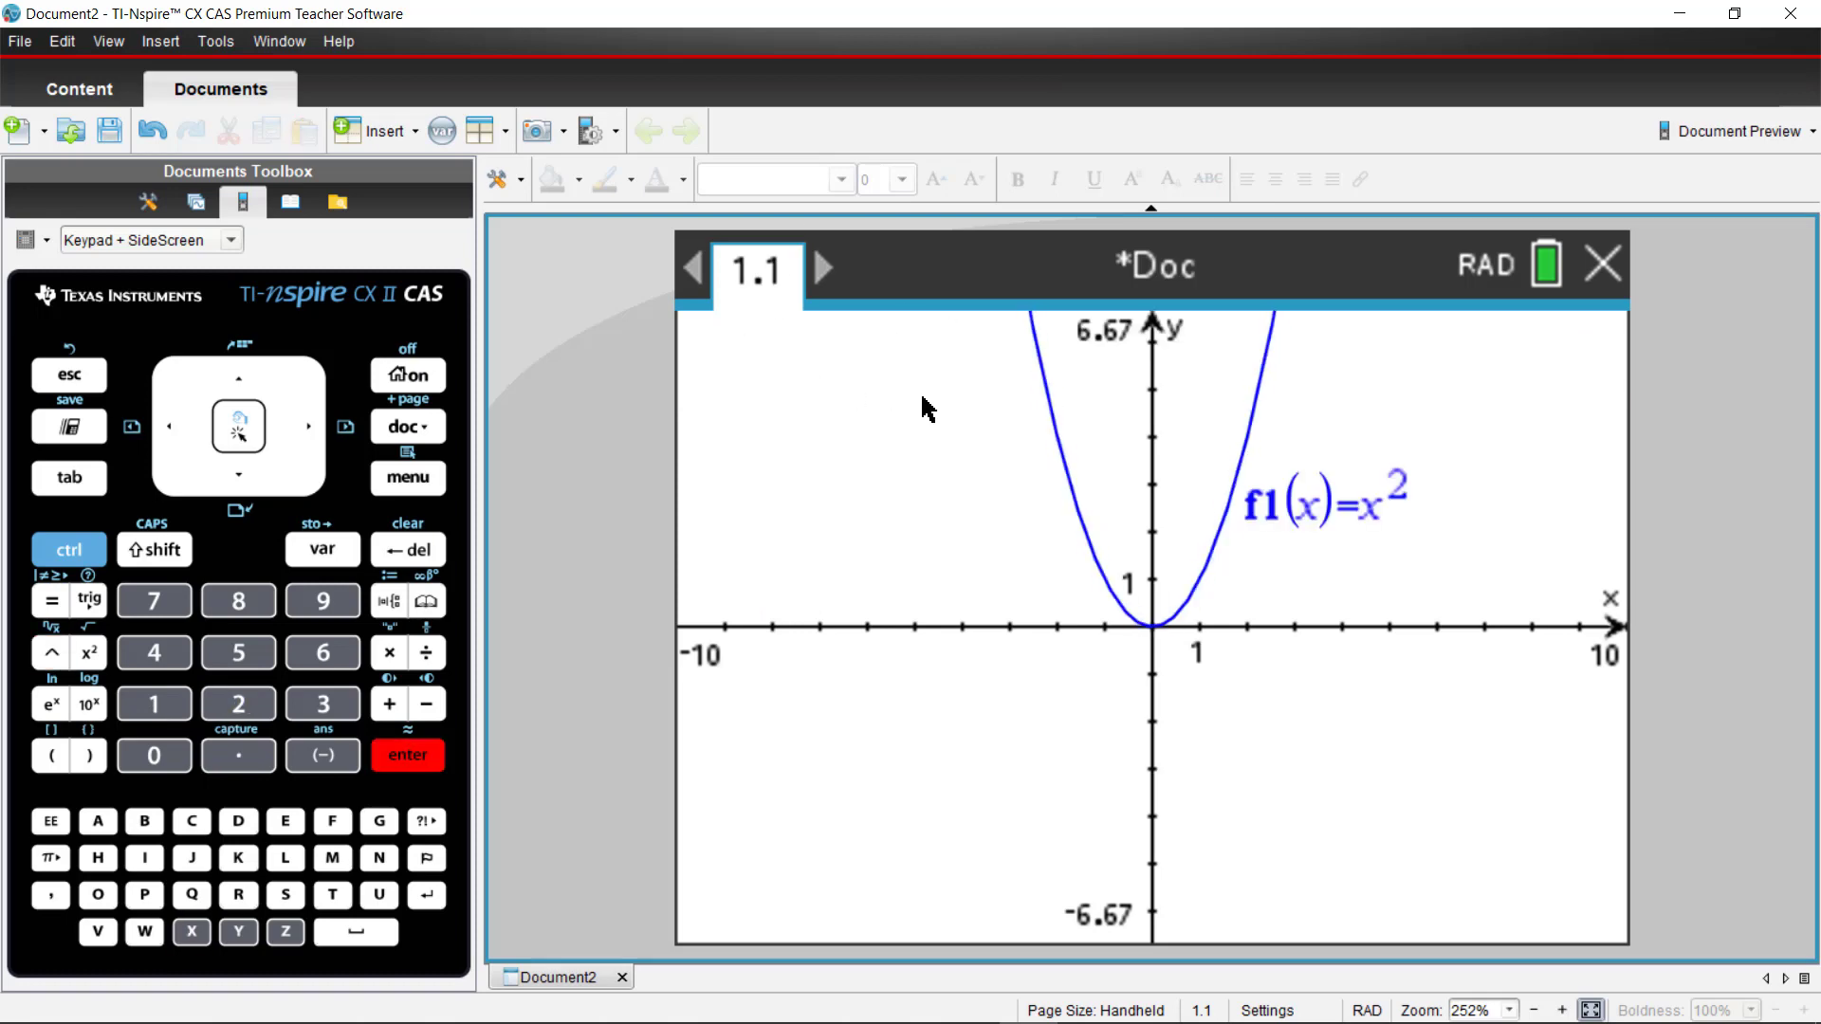
{"action": "left_click_drag", "start_coordinate": [1038, 363], "coordinate": [882, 457]}
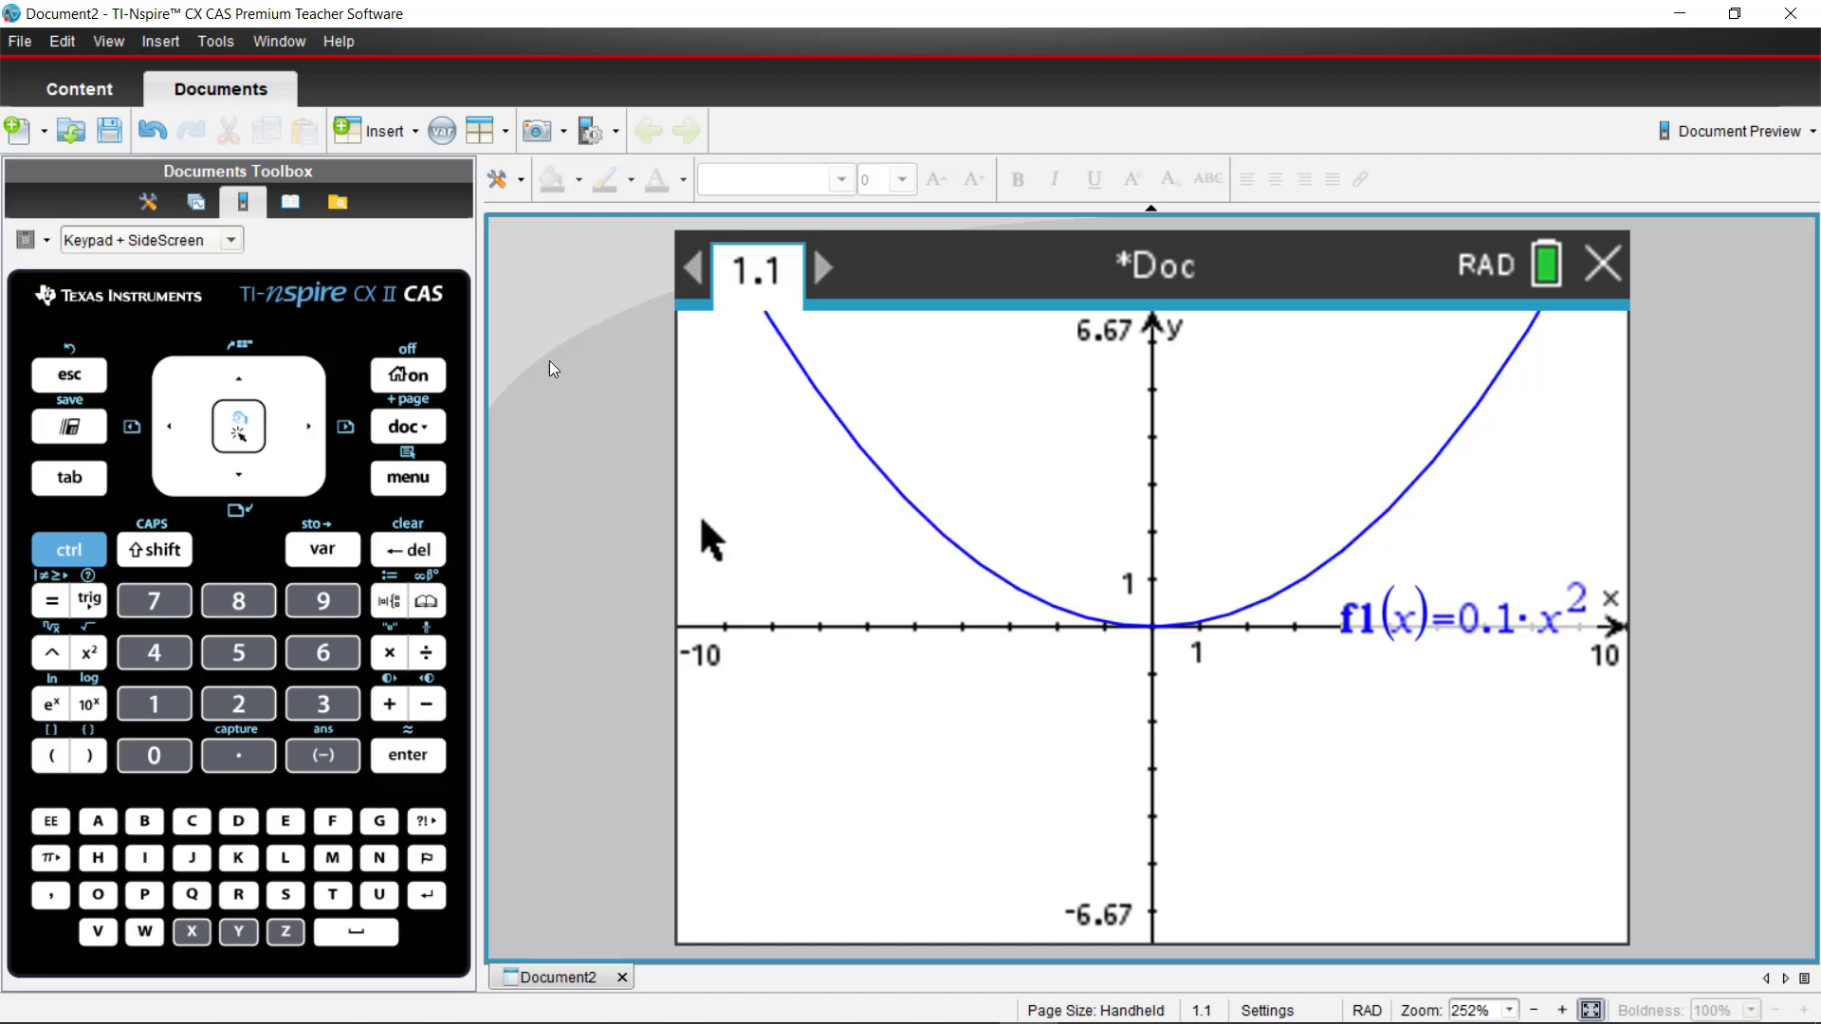
{"action": "key", "text": "ctrl+z"}
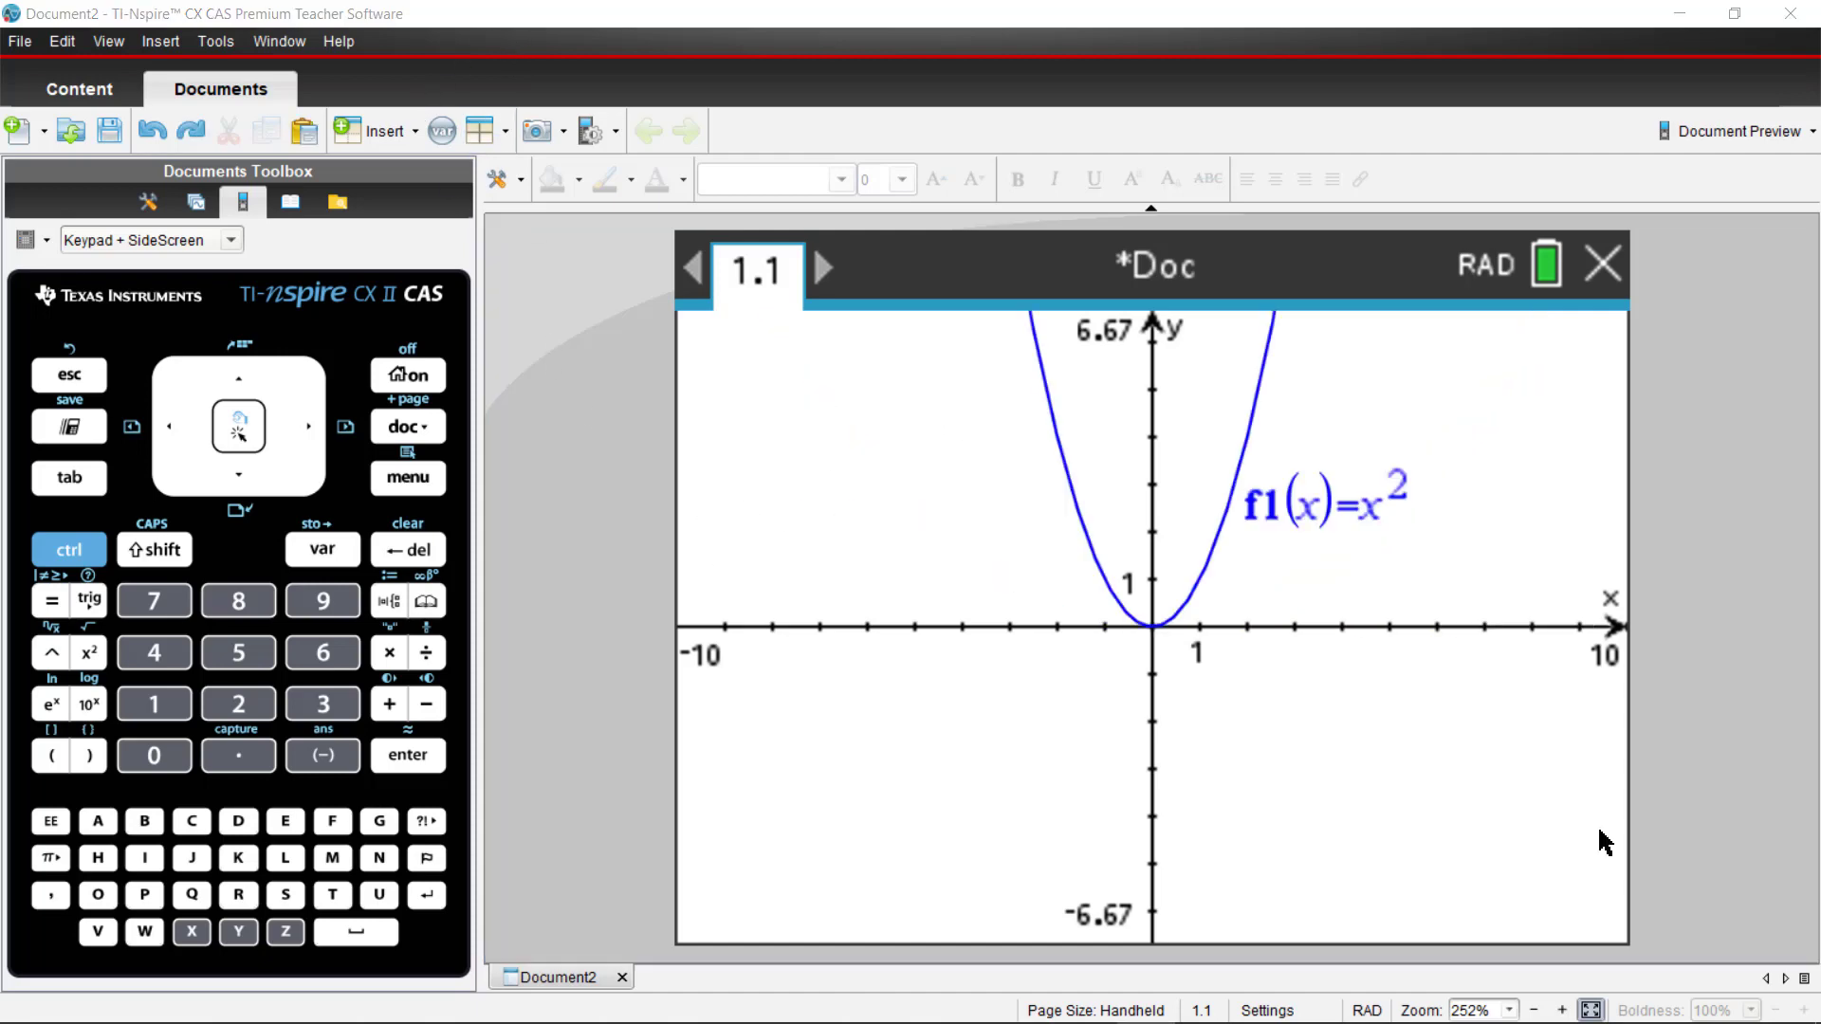
Step: Capture the f1(x)=x² graph page as an image and view it in the Screen Capture window
{"action": "left_click", "coordinate": [562, 140]}
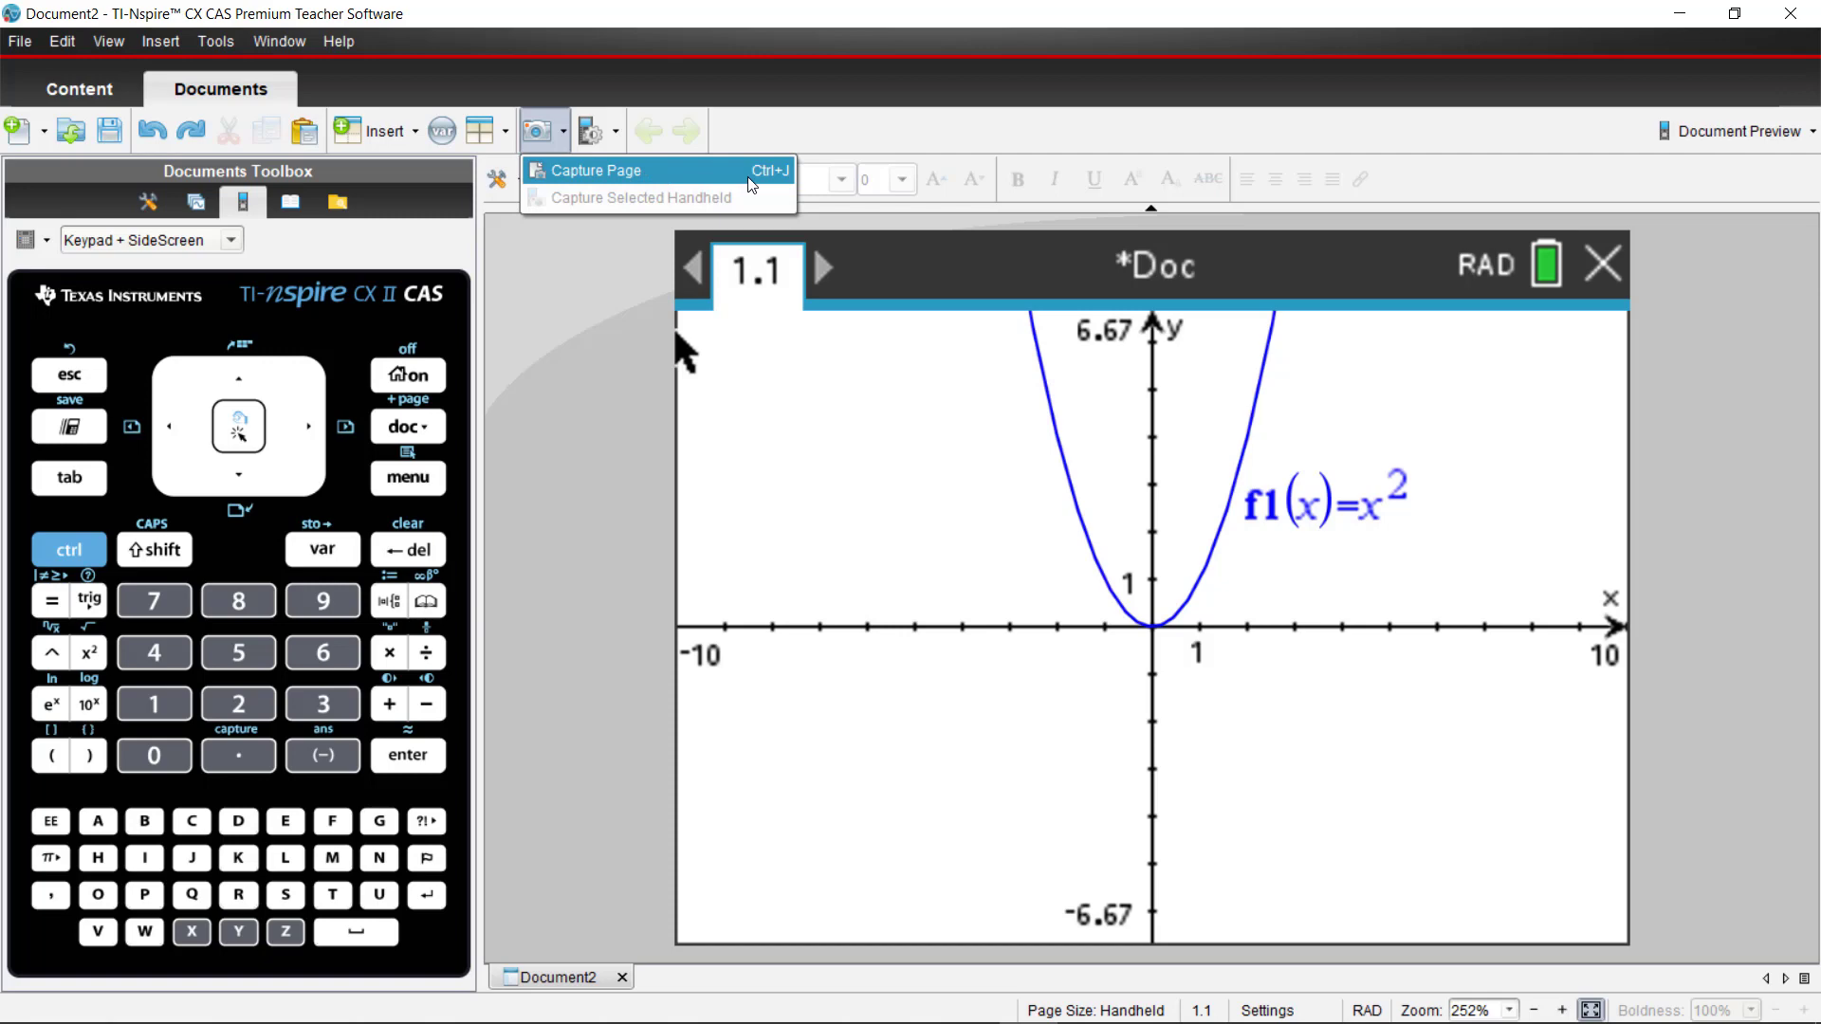
{"action": "left_click", "coordinate": [637, 180]}
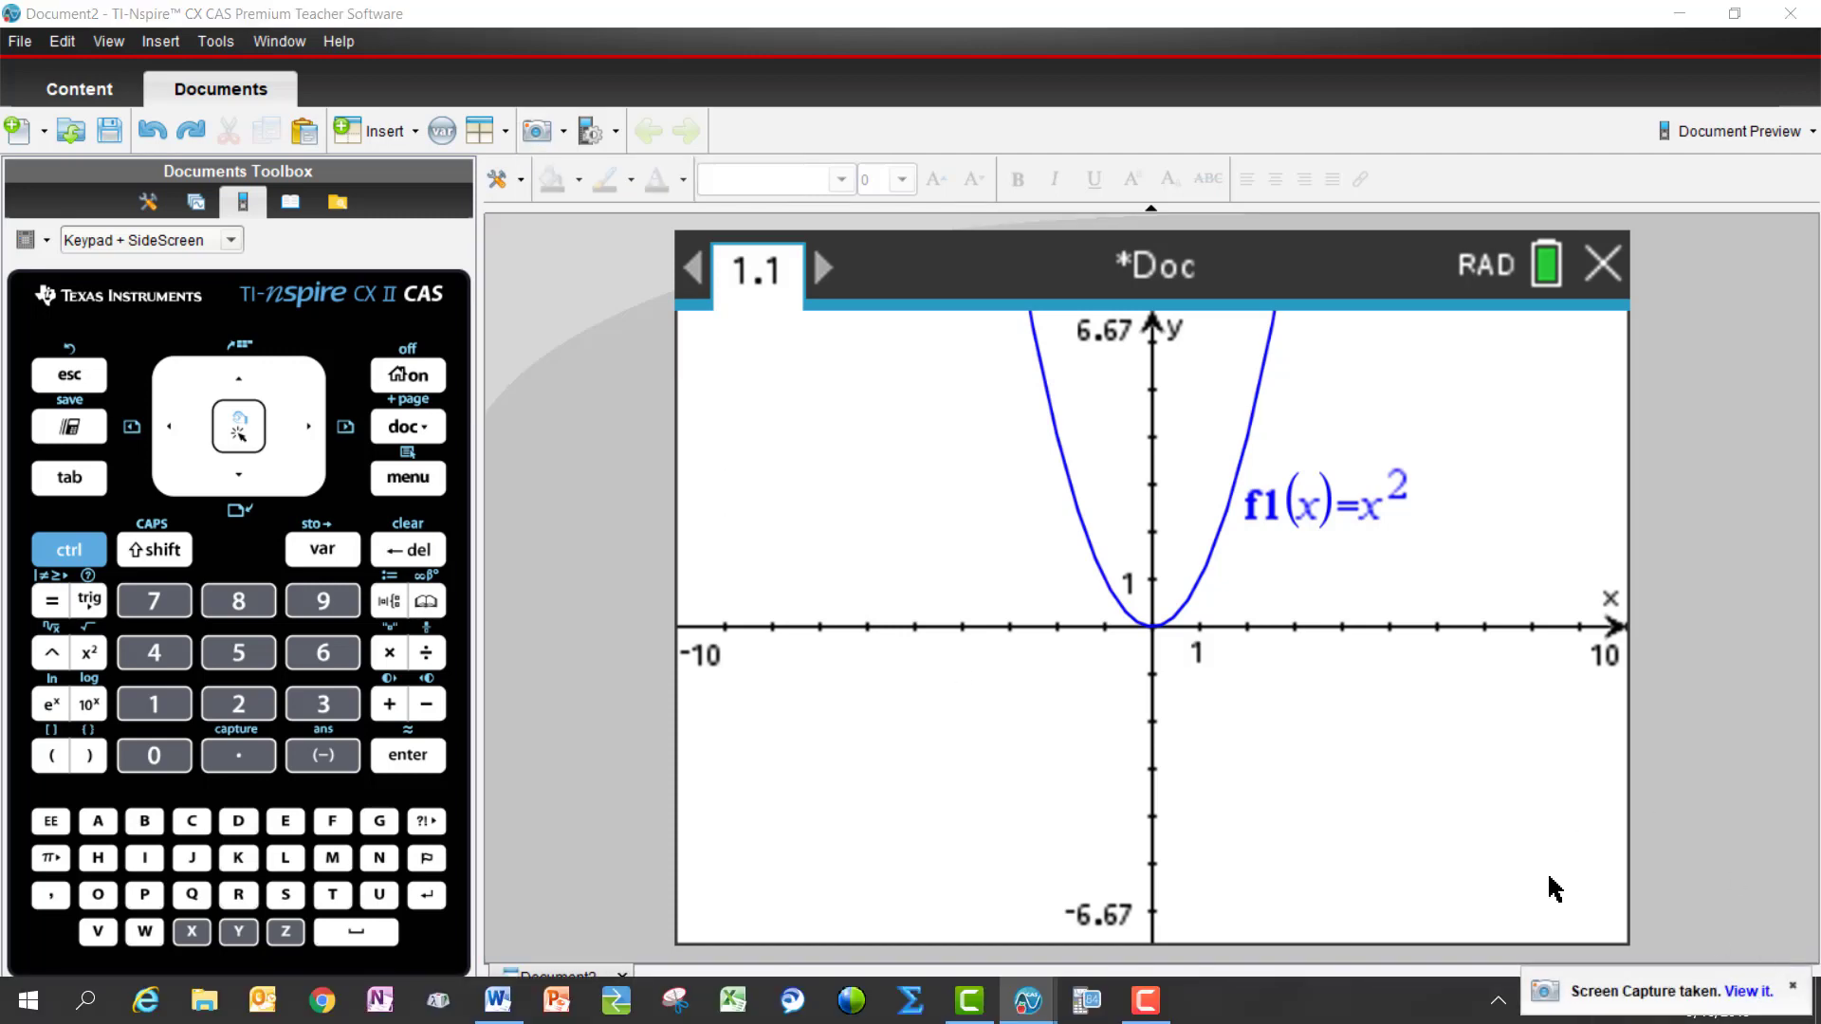
{"action": "left_click", "coordinate": [1748, 991]}
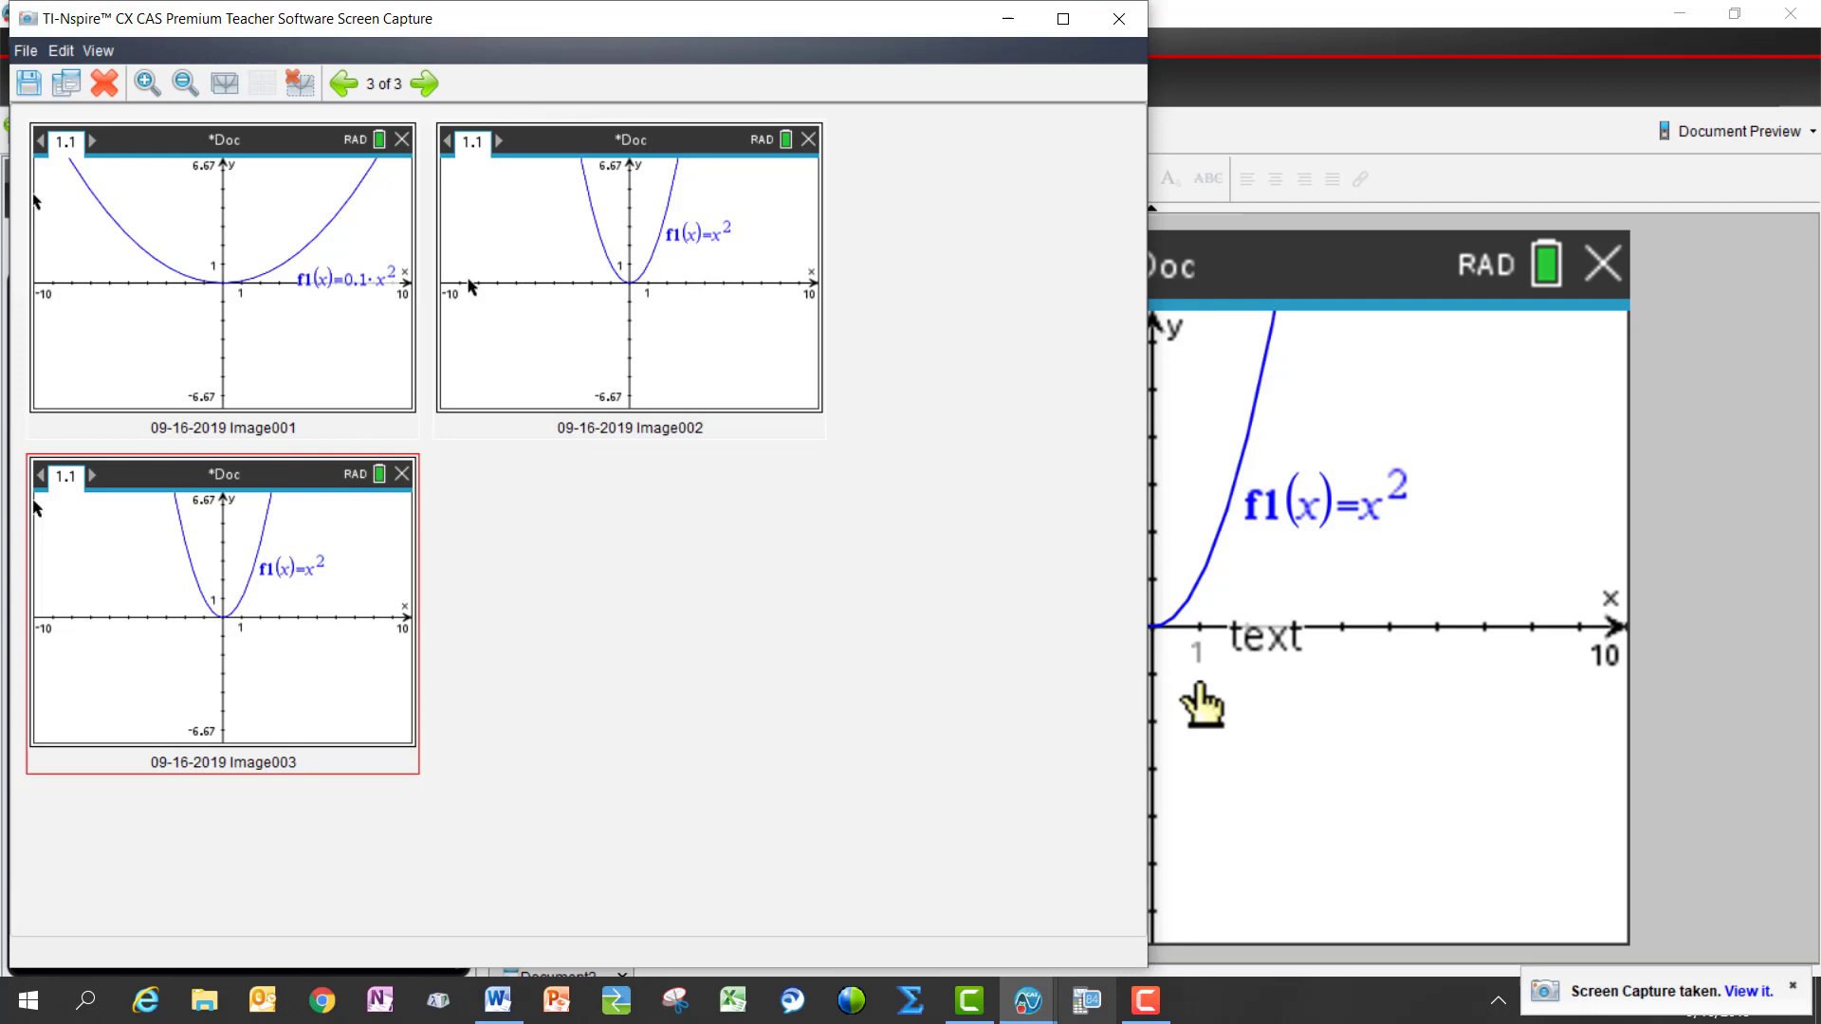
Step: Drag the Image003 graph capture into Word's Document1 and enlarge it by its corner handle
{"action": "left_click", "coordinate": [505, 1007]}
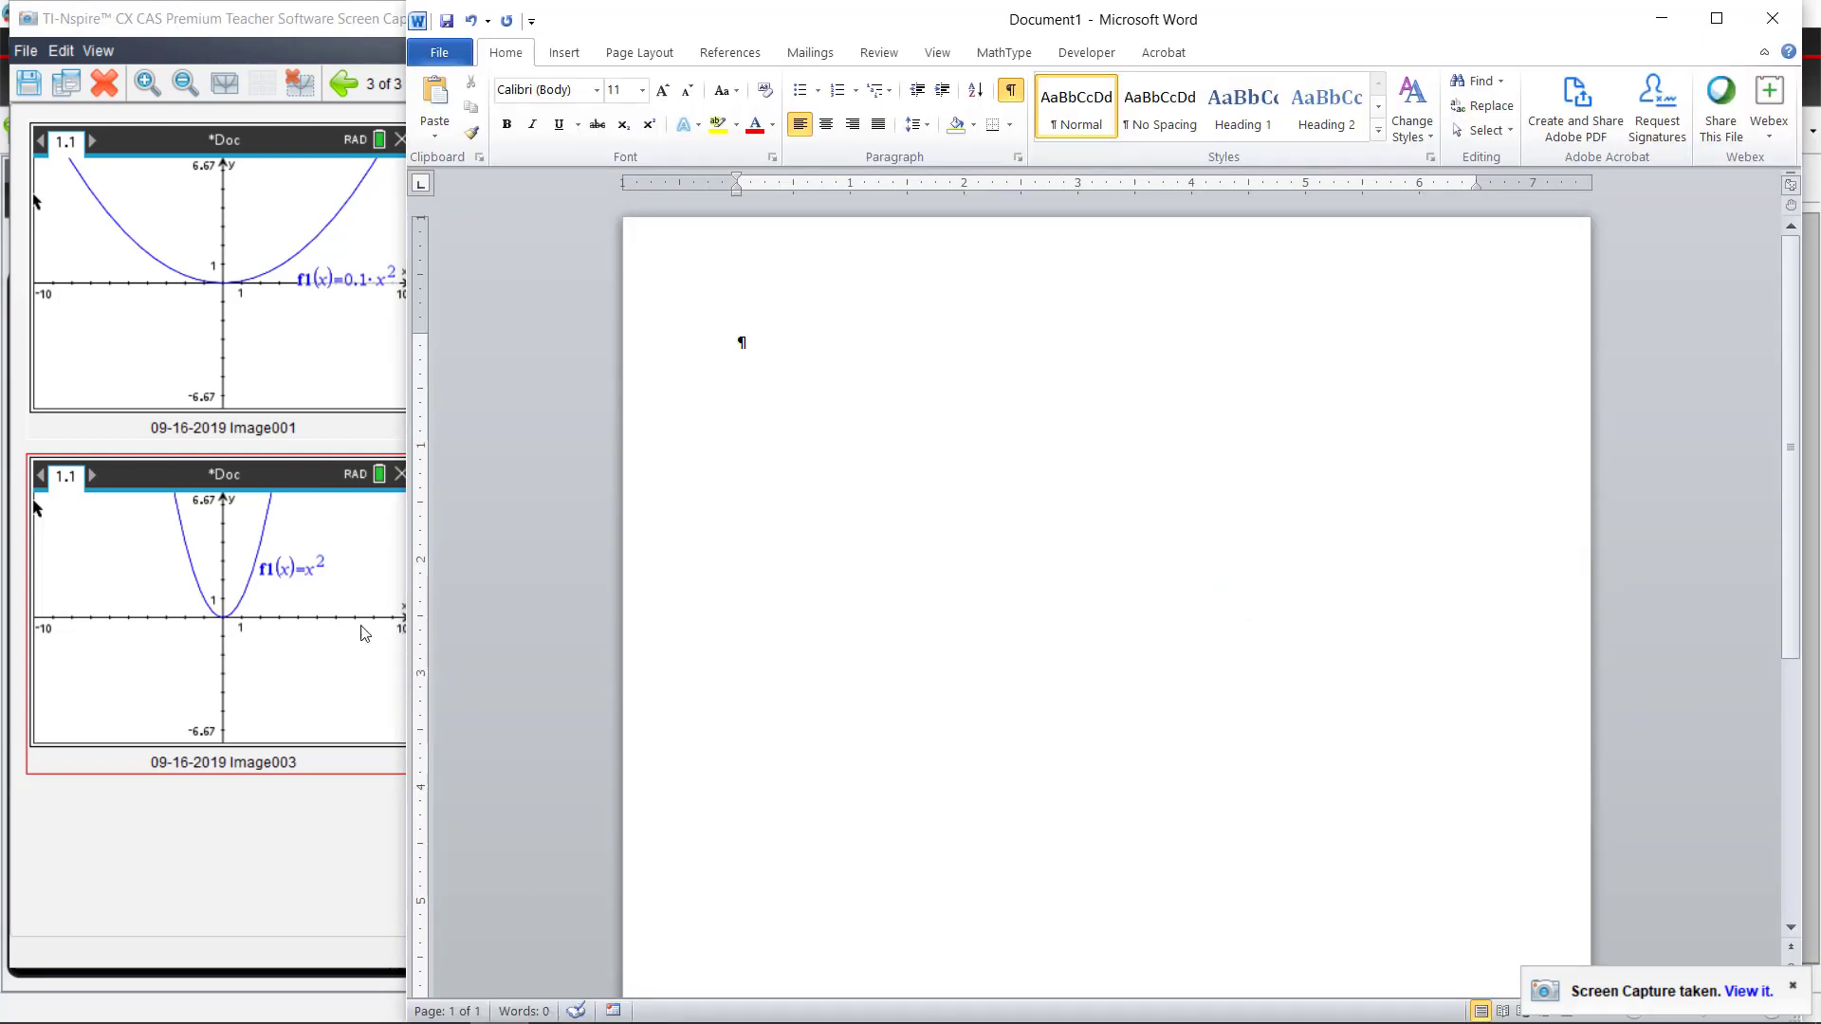
{"action": "left_click_drag", "start_coordinate": [258, 590], "coordinate": [1368, 612]}
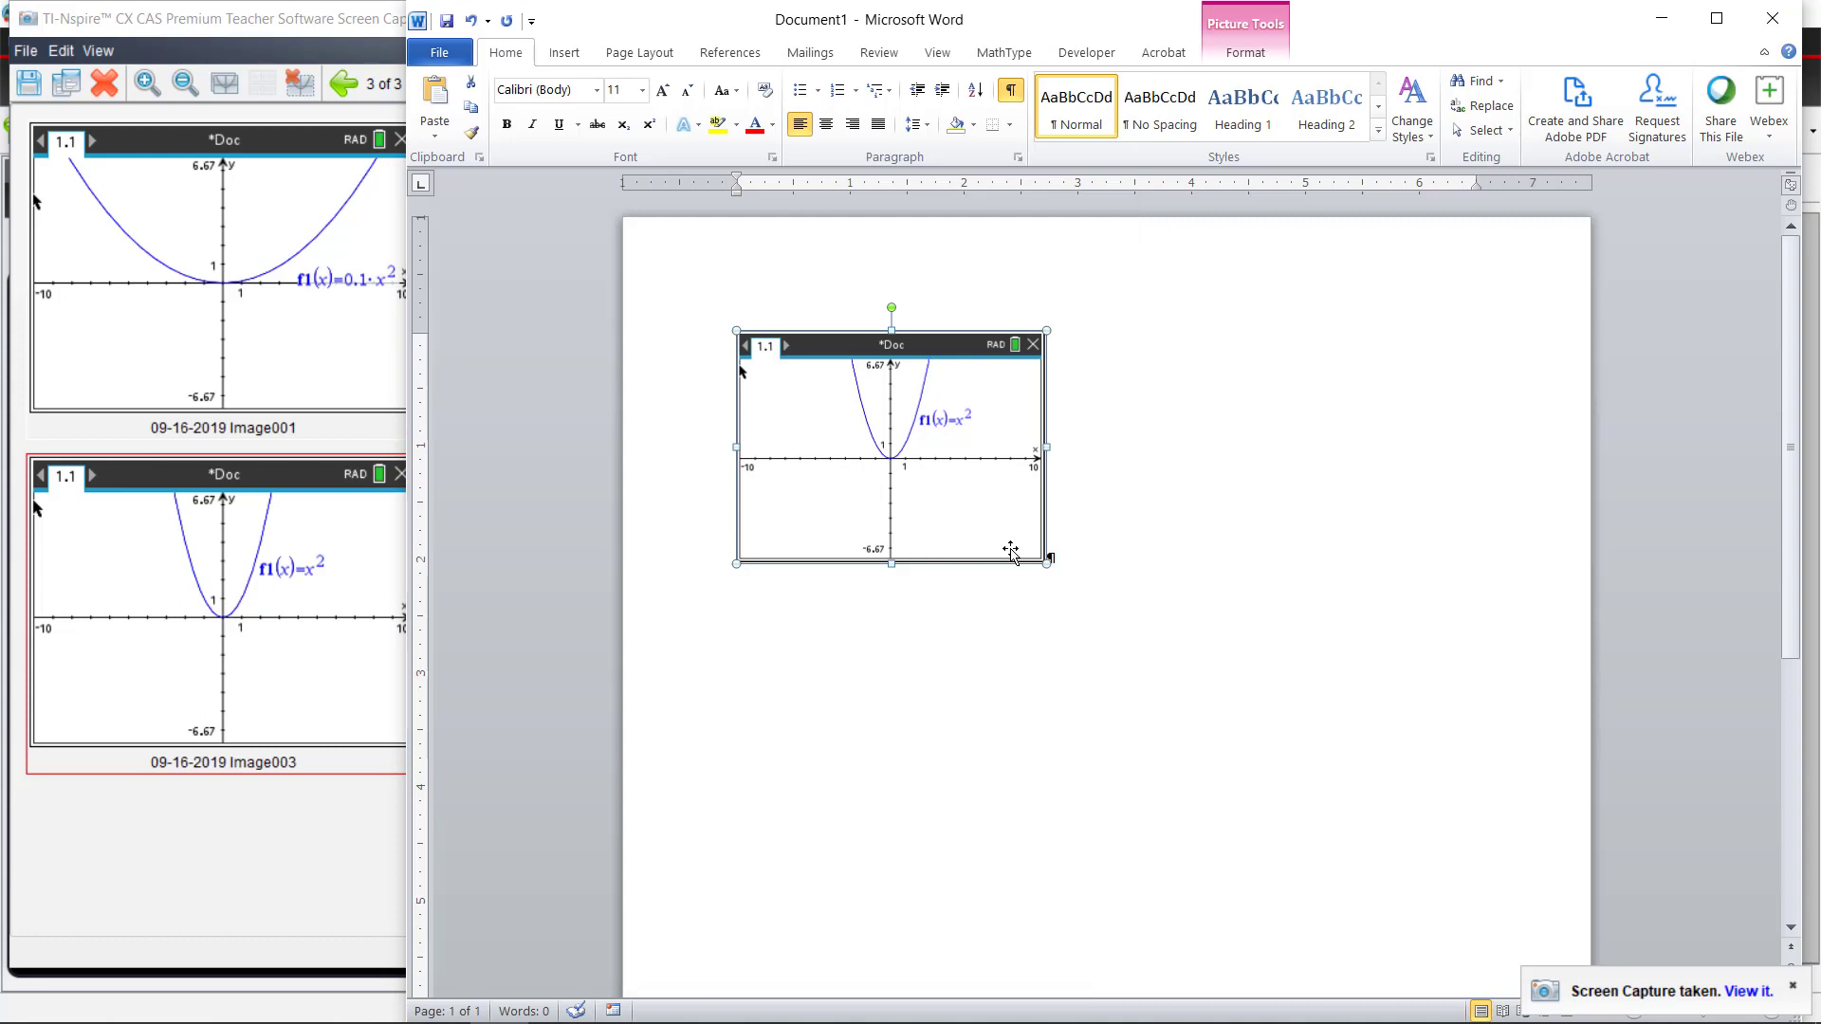
{"action": "left_click_drag", "start_coordinate": [1047, 563], "coordinate": [1304, 756]}
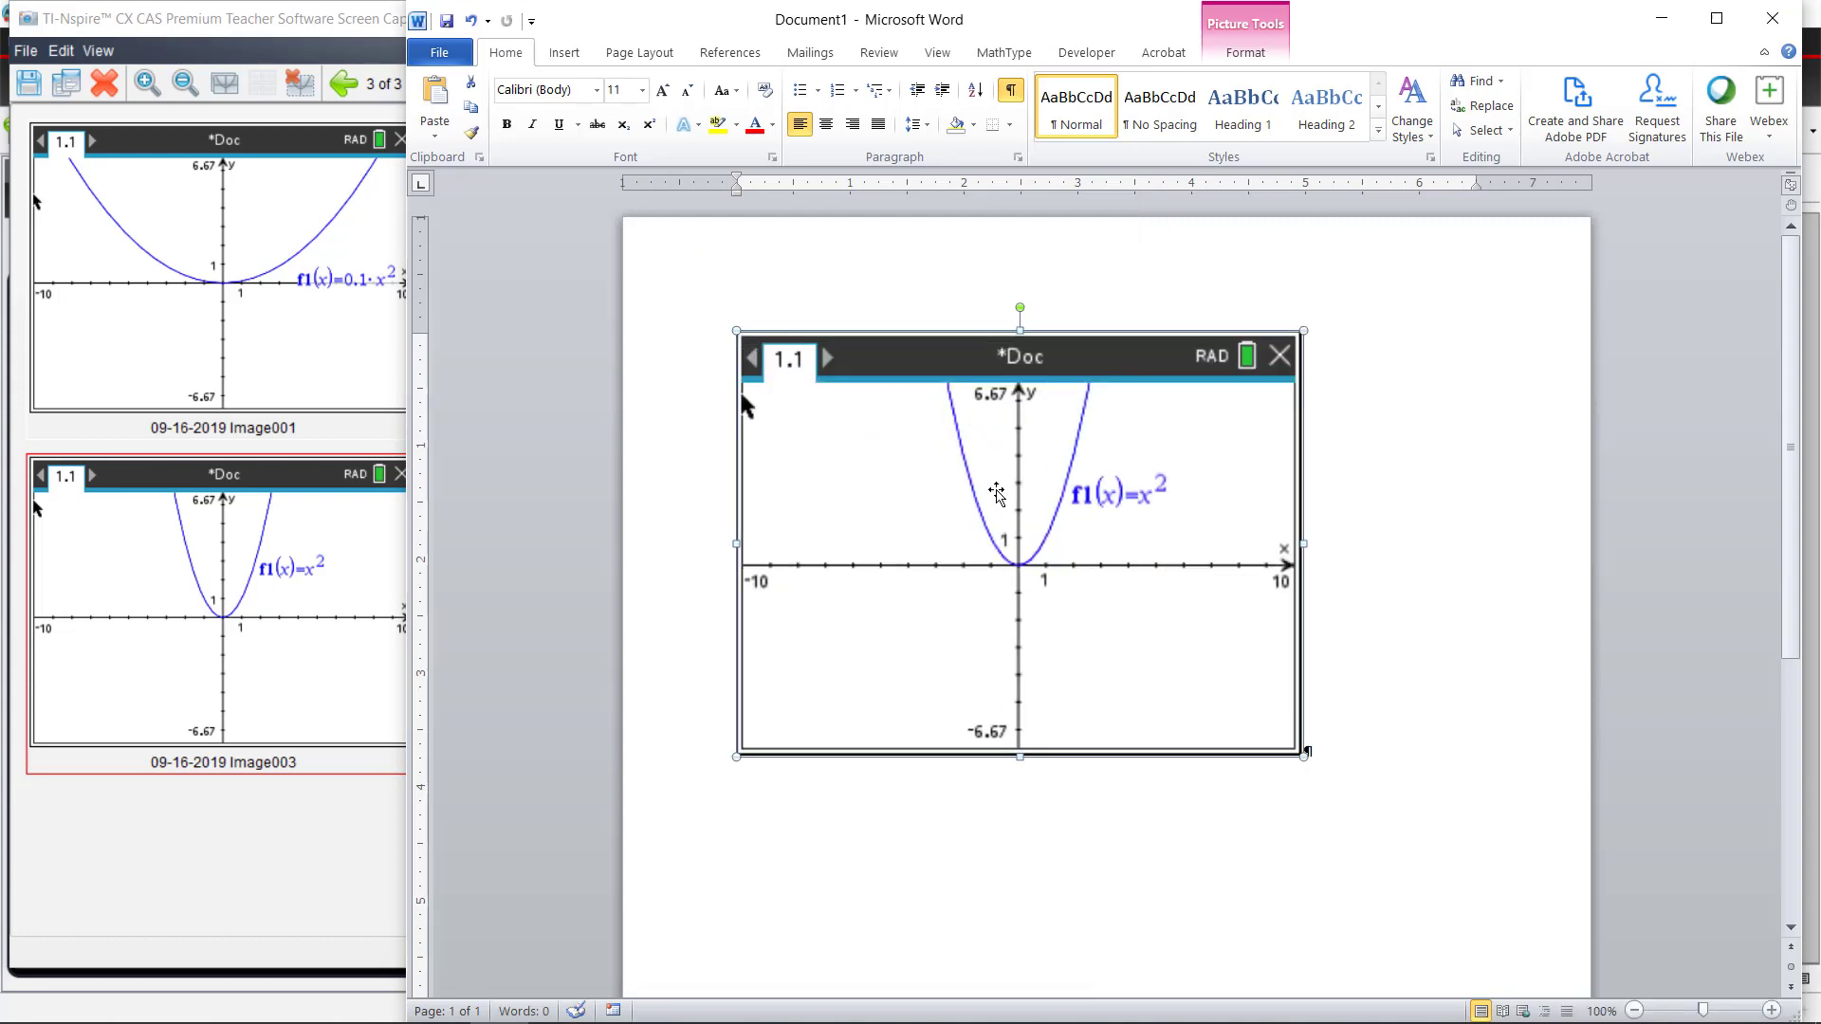
{"action": "left_click", "coordinate": [237, 624]}
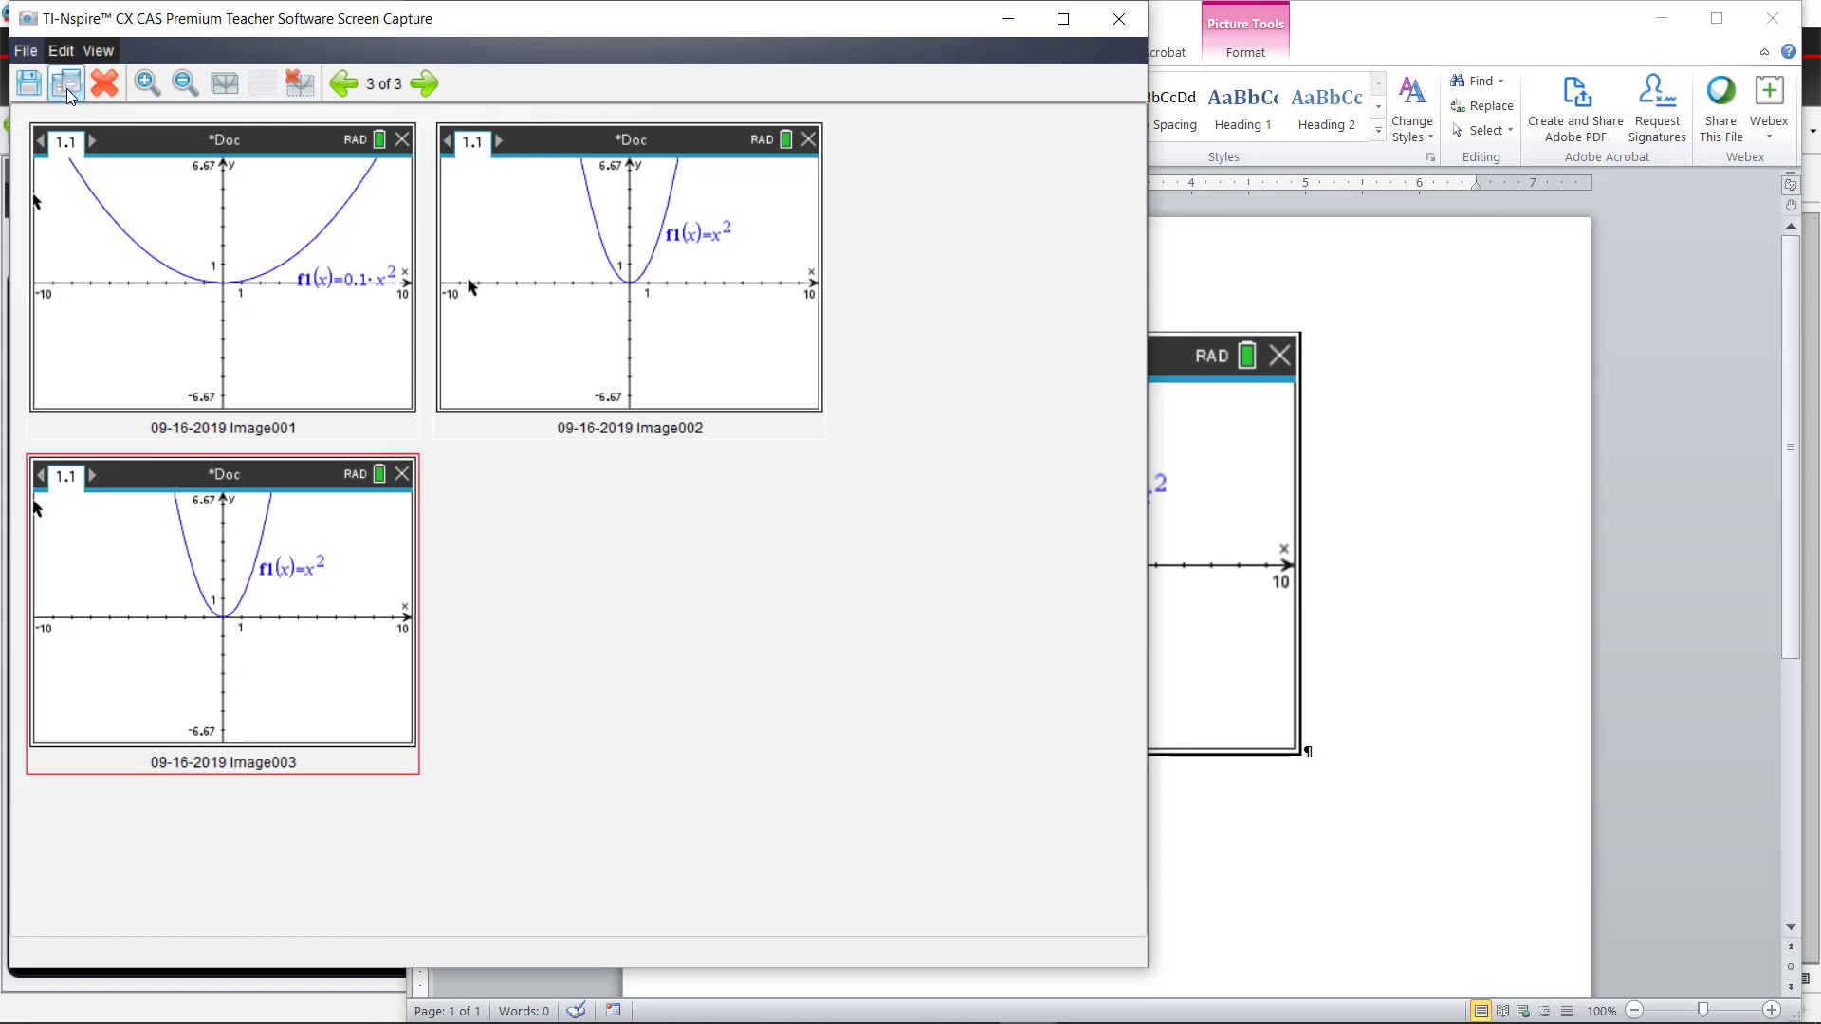
Step: Open the File menu of the Screen Capture window for saving captured screens
{"action": "left_click", "coordinate": [26, 53]}
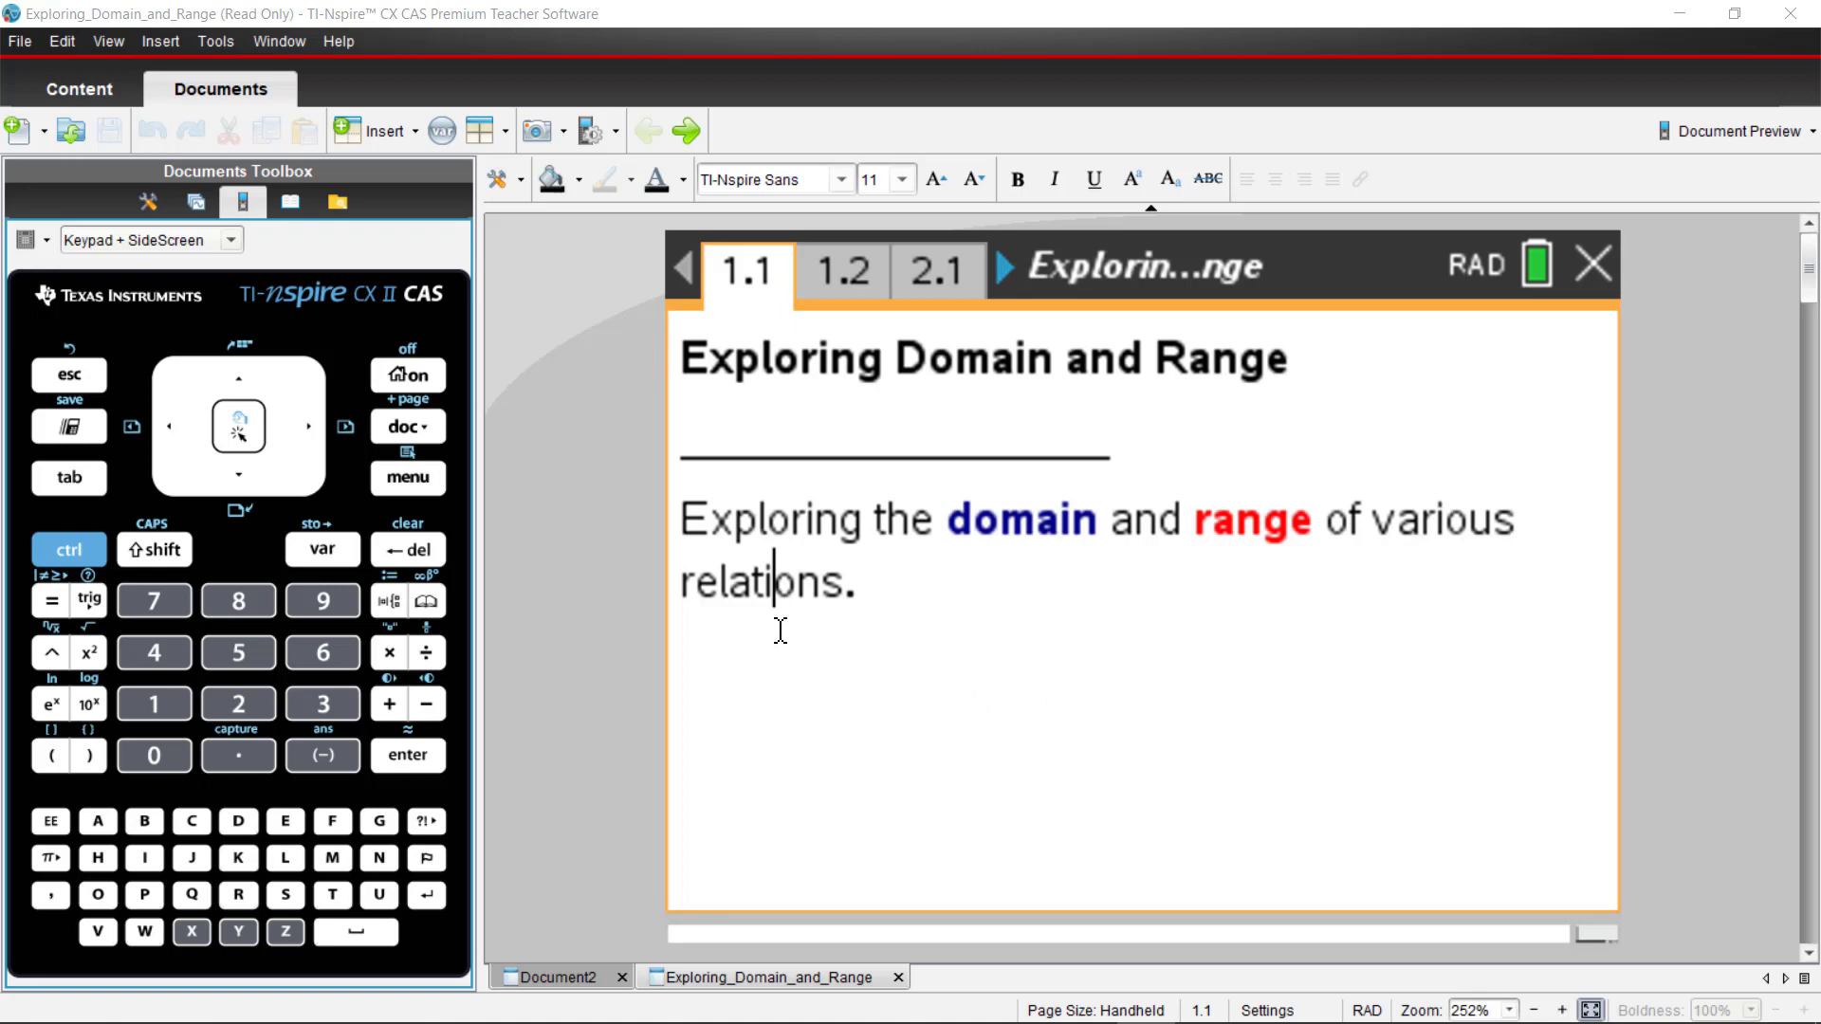
Step: Add Exploring_Domain_and_Range.tns to the Transfer Tool's list for the connected handhelds
{"action": "left_click", "coordinate": [339, 202]}
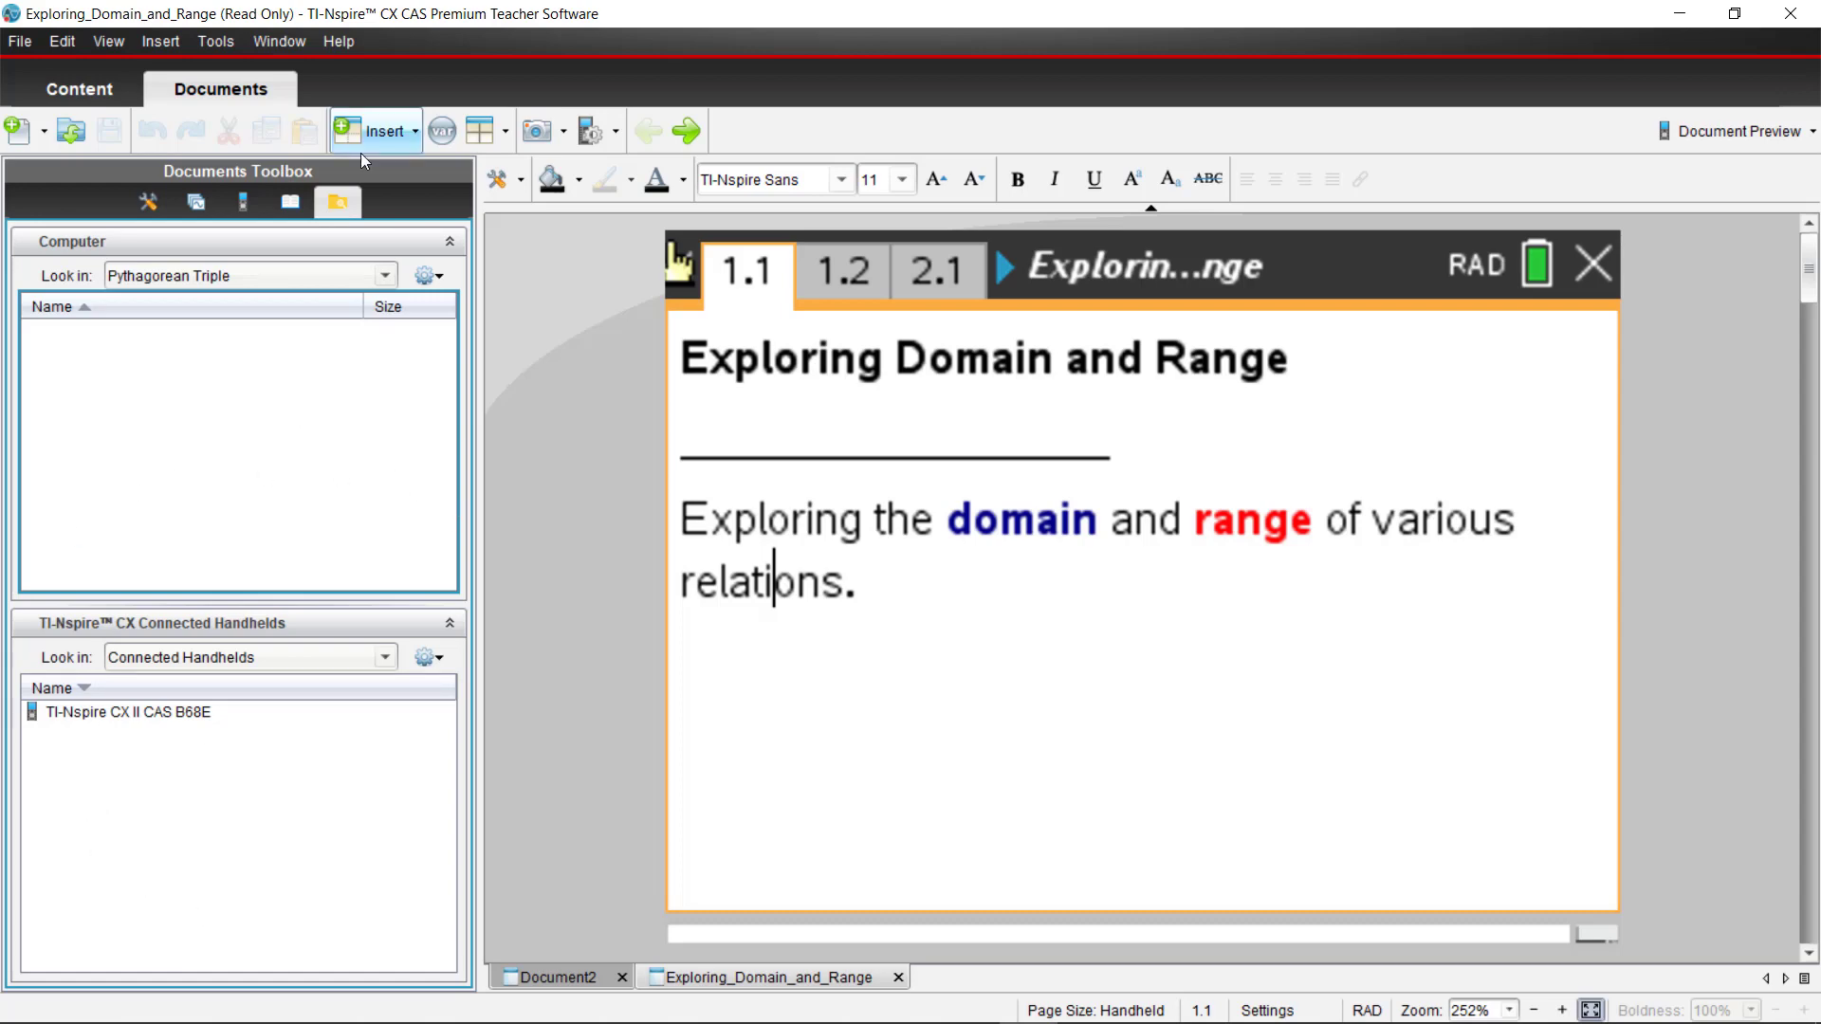
{"action": "left_click", "coordinate": [215, 40]}
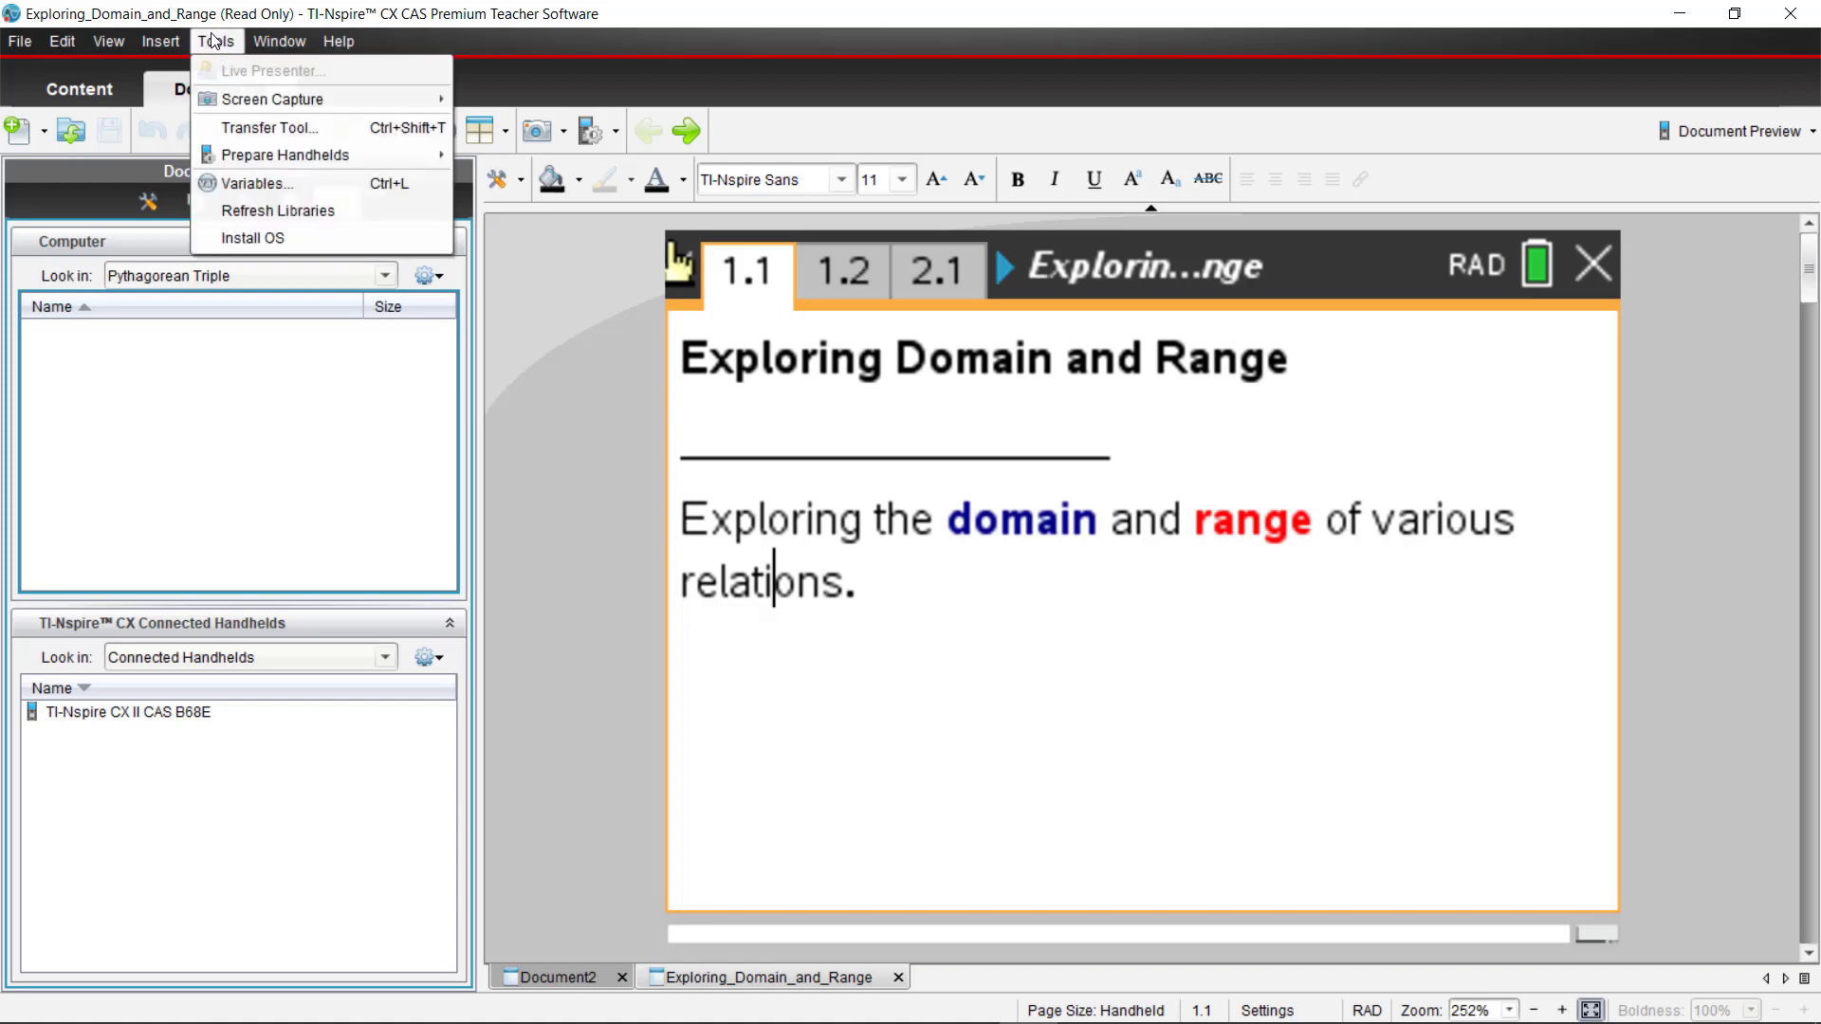
{"action": "left_click", "coordinate": [235, 125]}
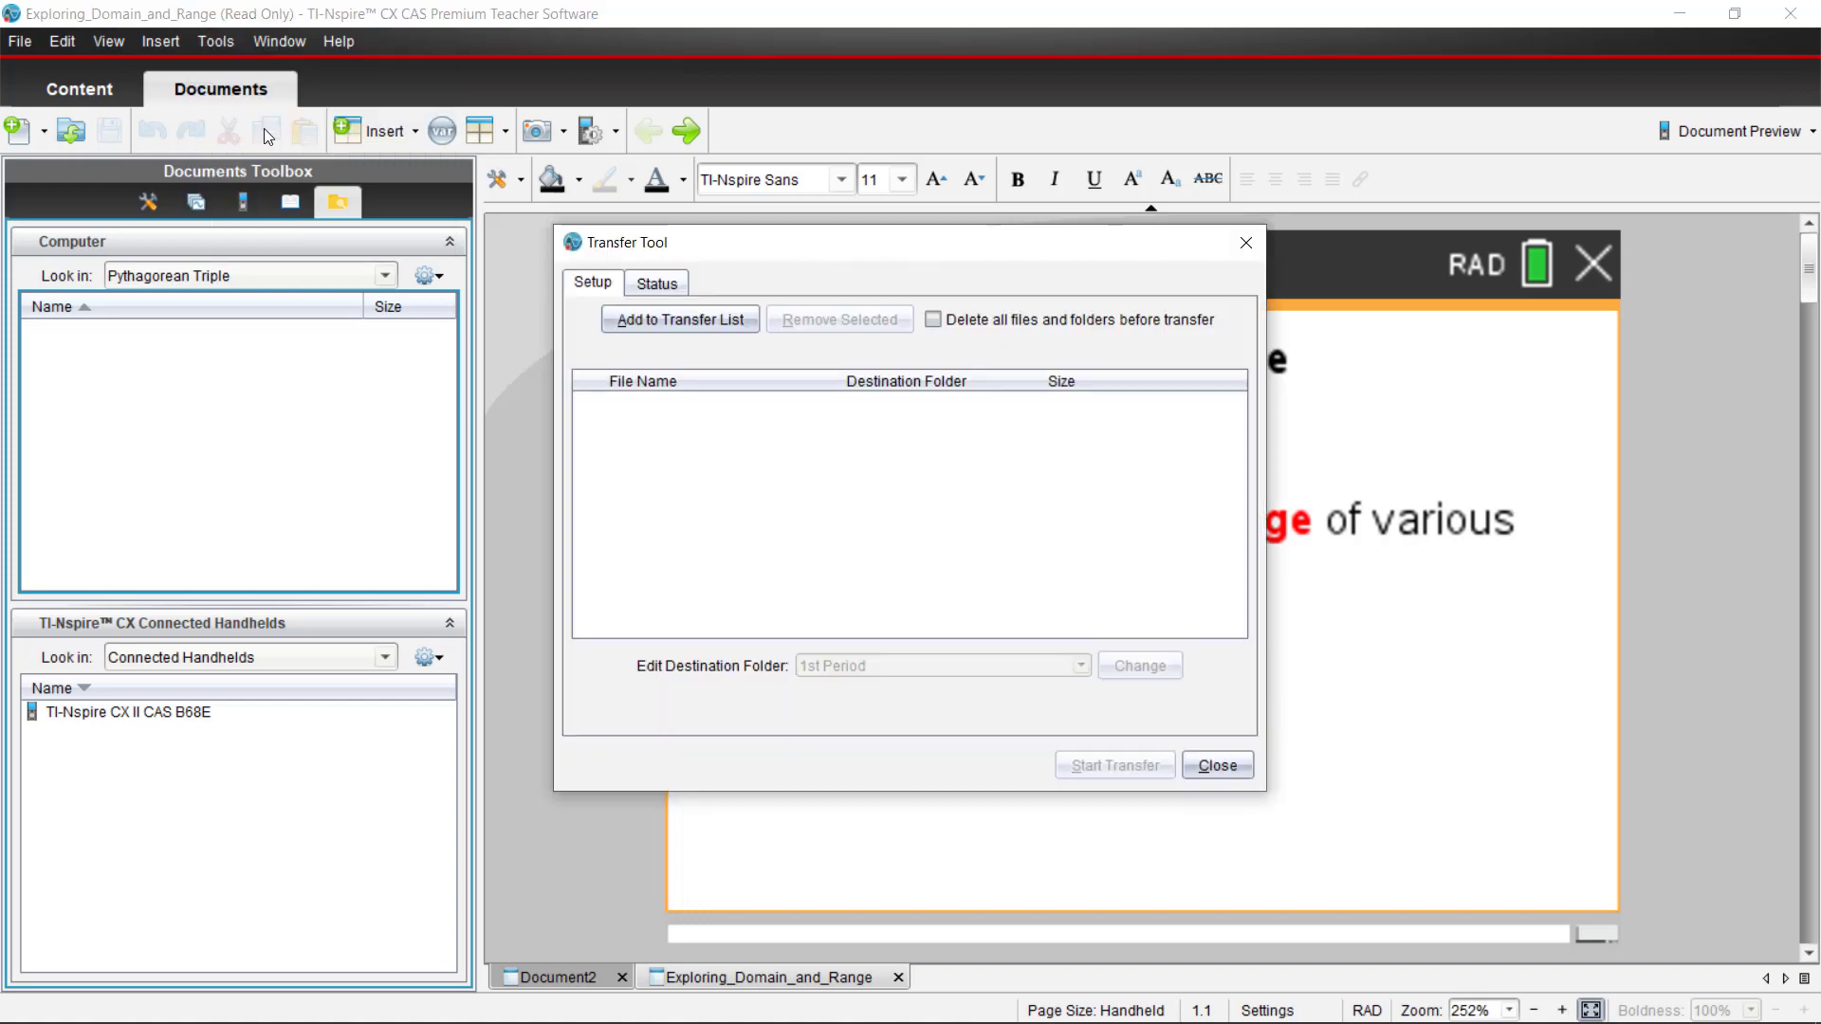
{"action": "left_click", "coordinate": [698, 327]}
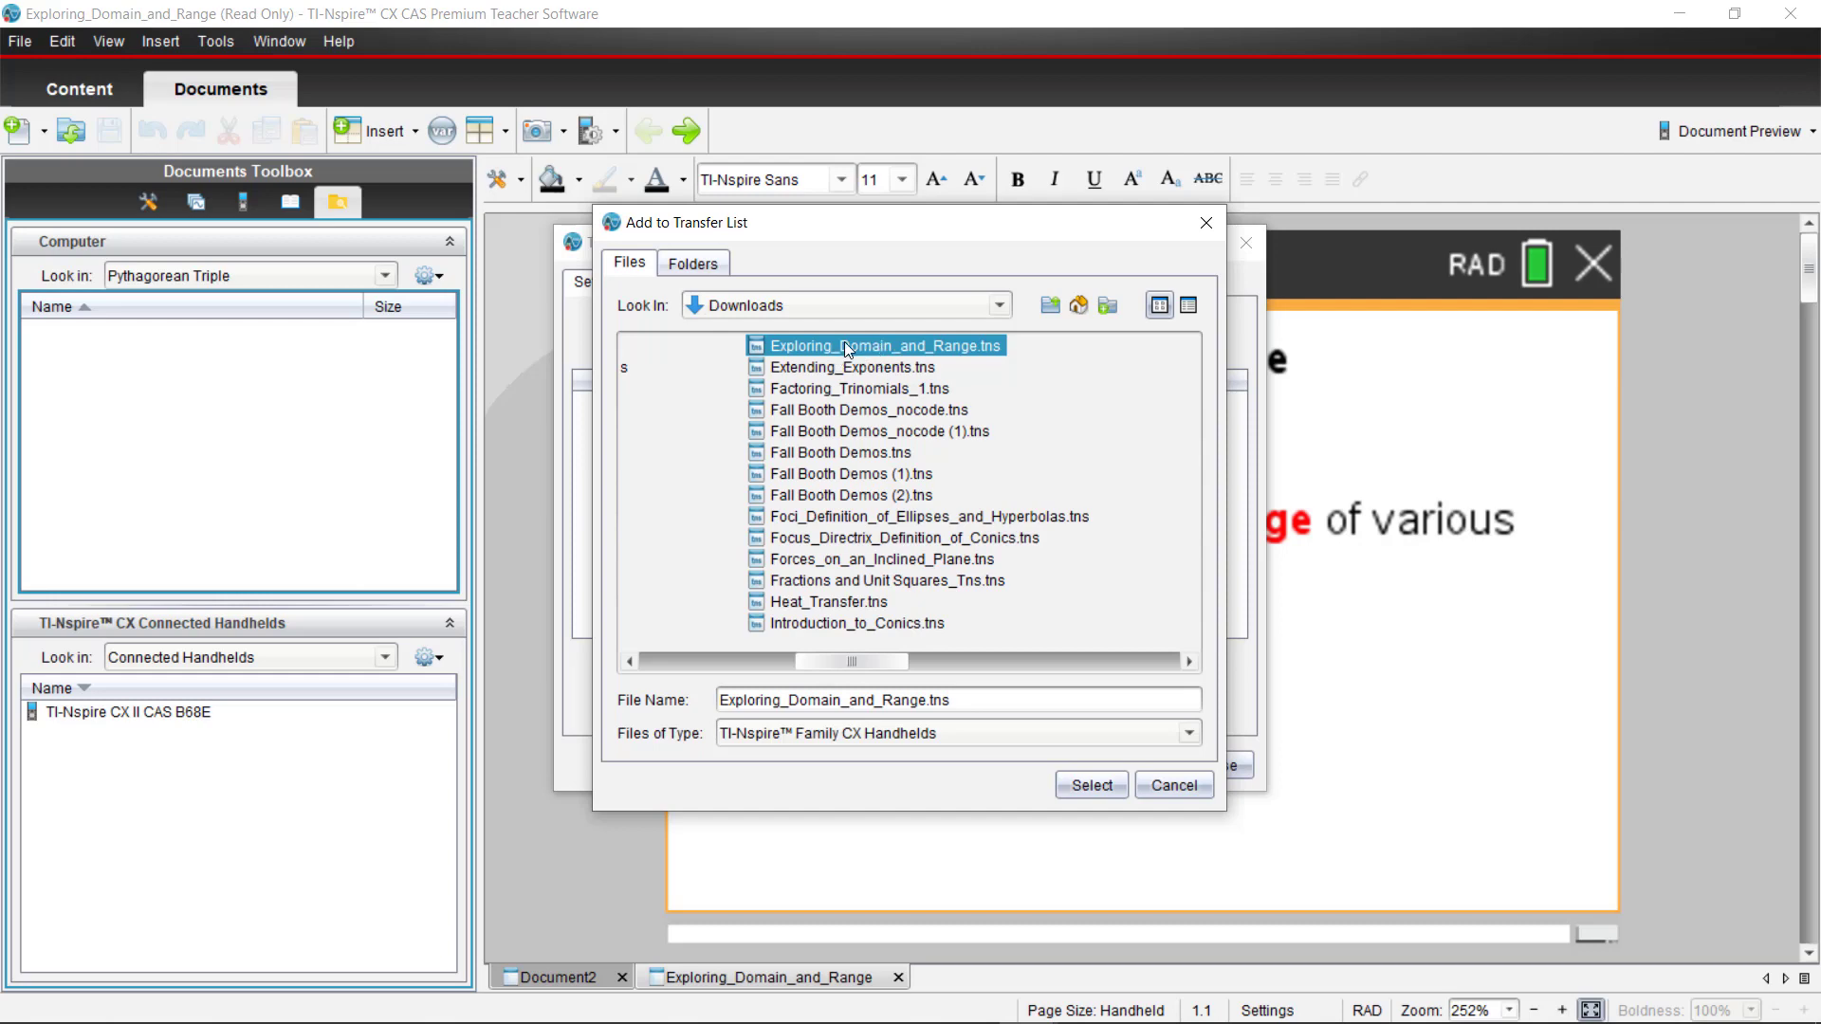
{"action": "left_click", "coordinate": [1093, 786]}
Step: Change the queued file's destination folder to '1st Periood'
{"action": "left_click", "coordinate": [757, 406]}
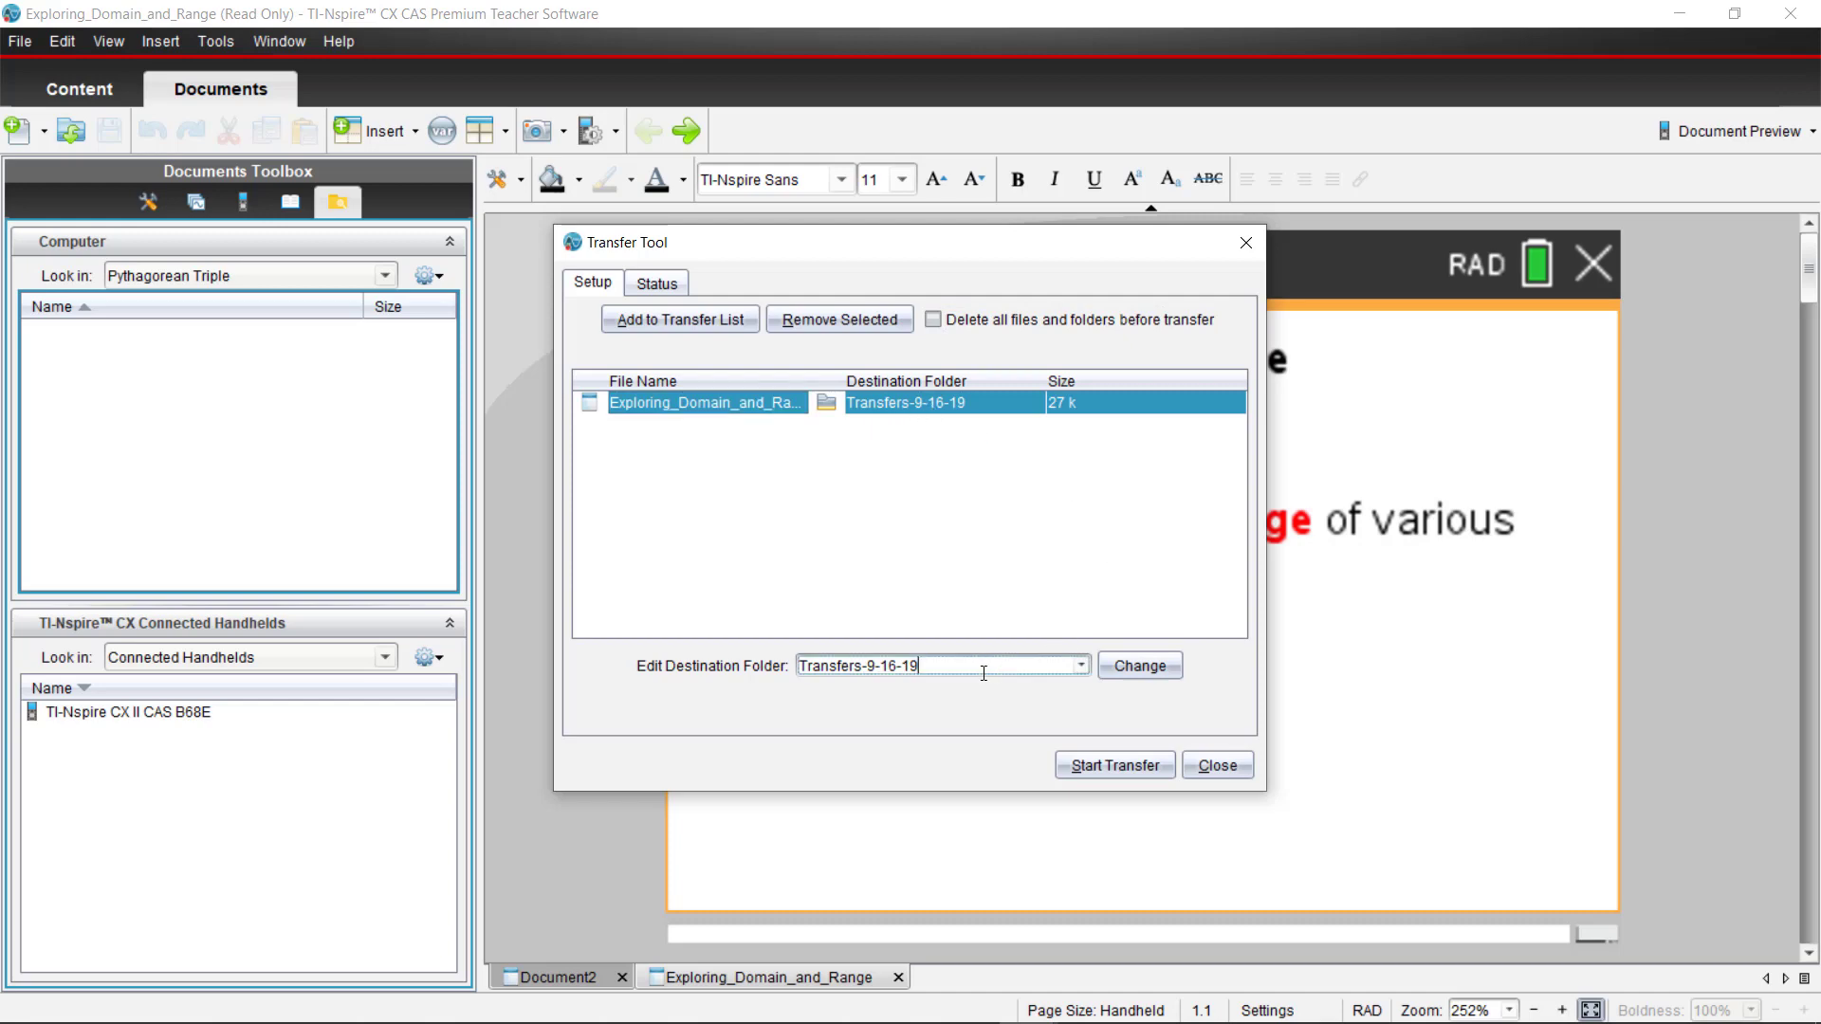
{"action": "left_click_drag", "start_coordinate": [987, 665], "coordinate": [766, 665]}
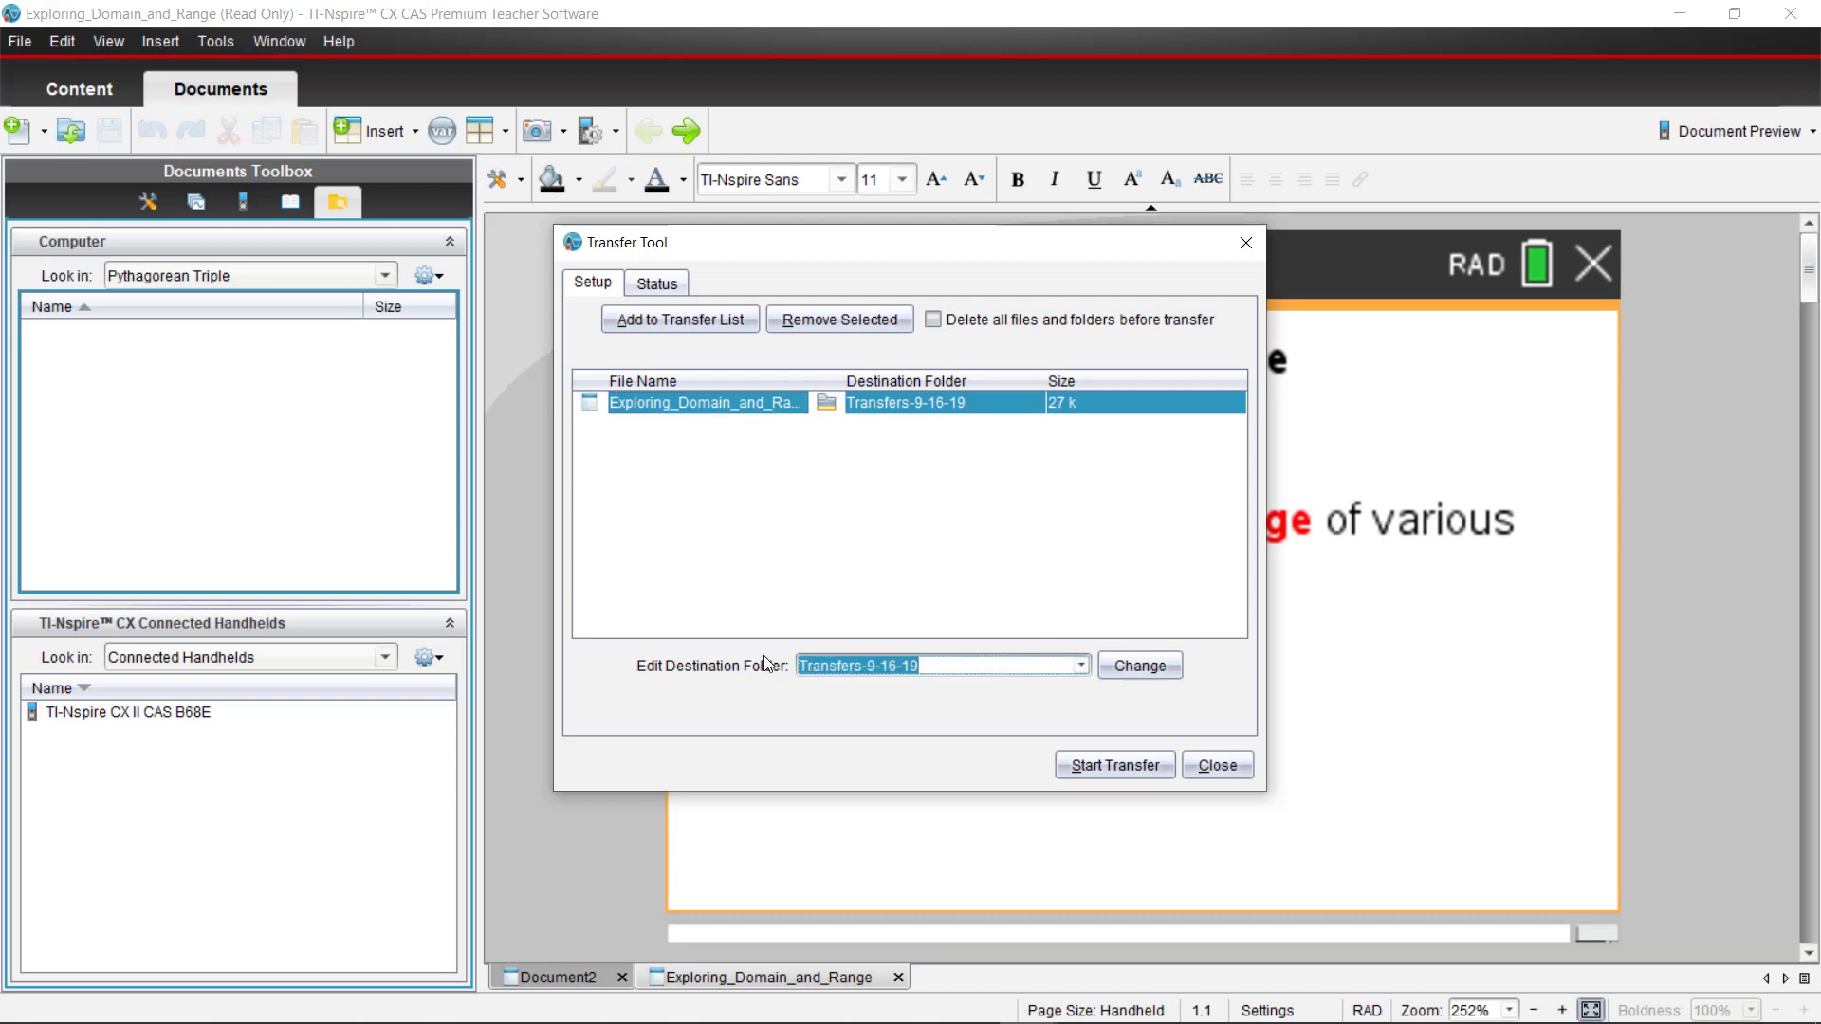
{"action": "type", "text": "1ast"}
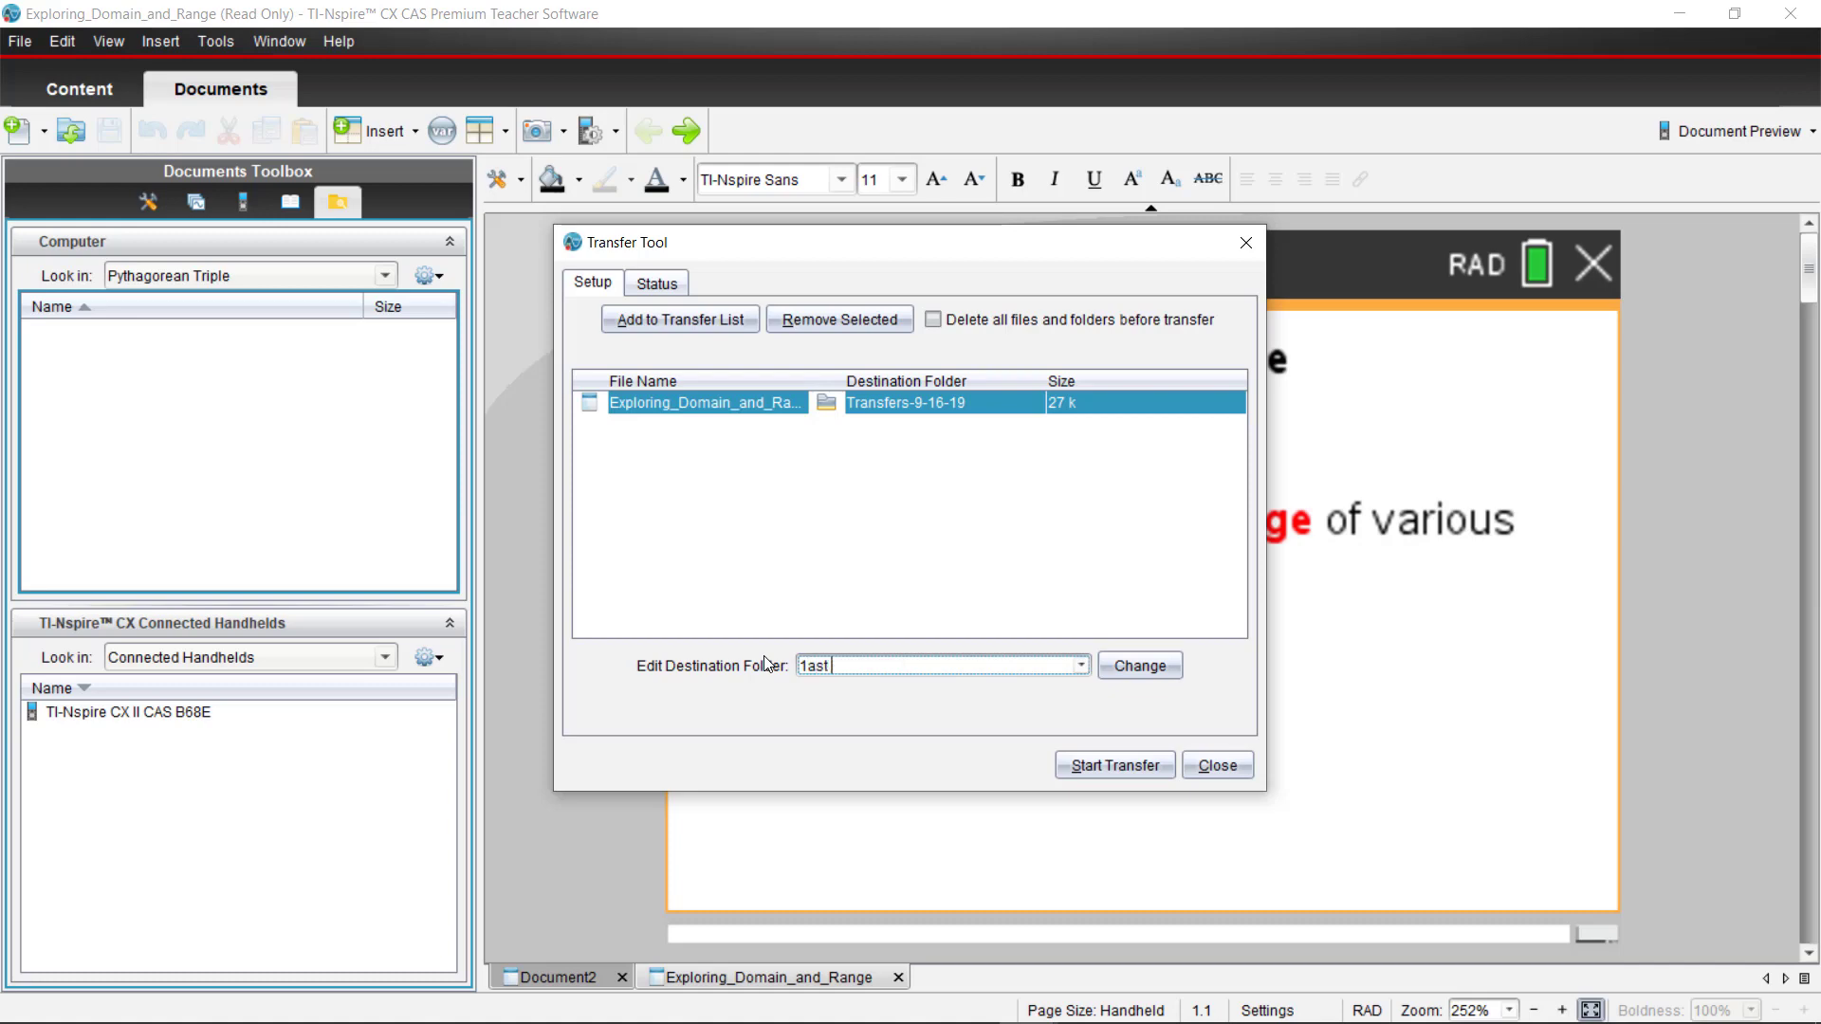
{"action": "key", "text": "BackSpace"}
{"action": "key", "text": "BackSpace"}
{"action": "key", "text": "BackSpace"}
{"action": "type", "text": "st Periood"}
{"action": "left_click", "coordinate": [1138, 666]}
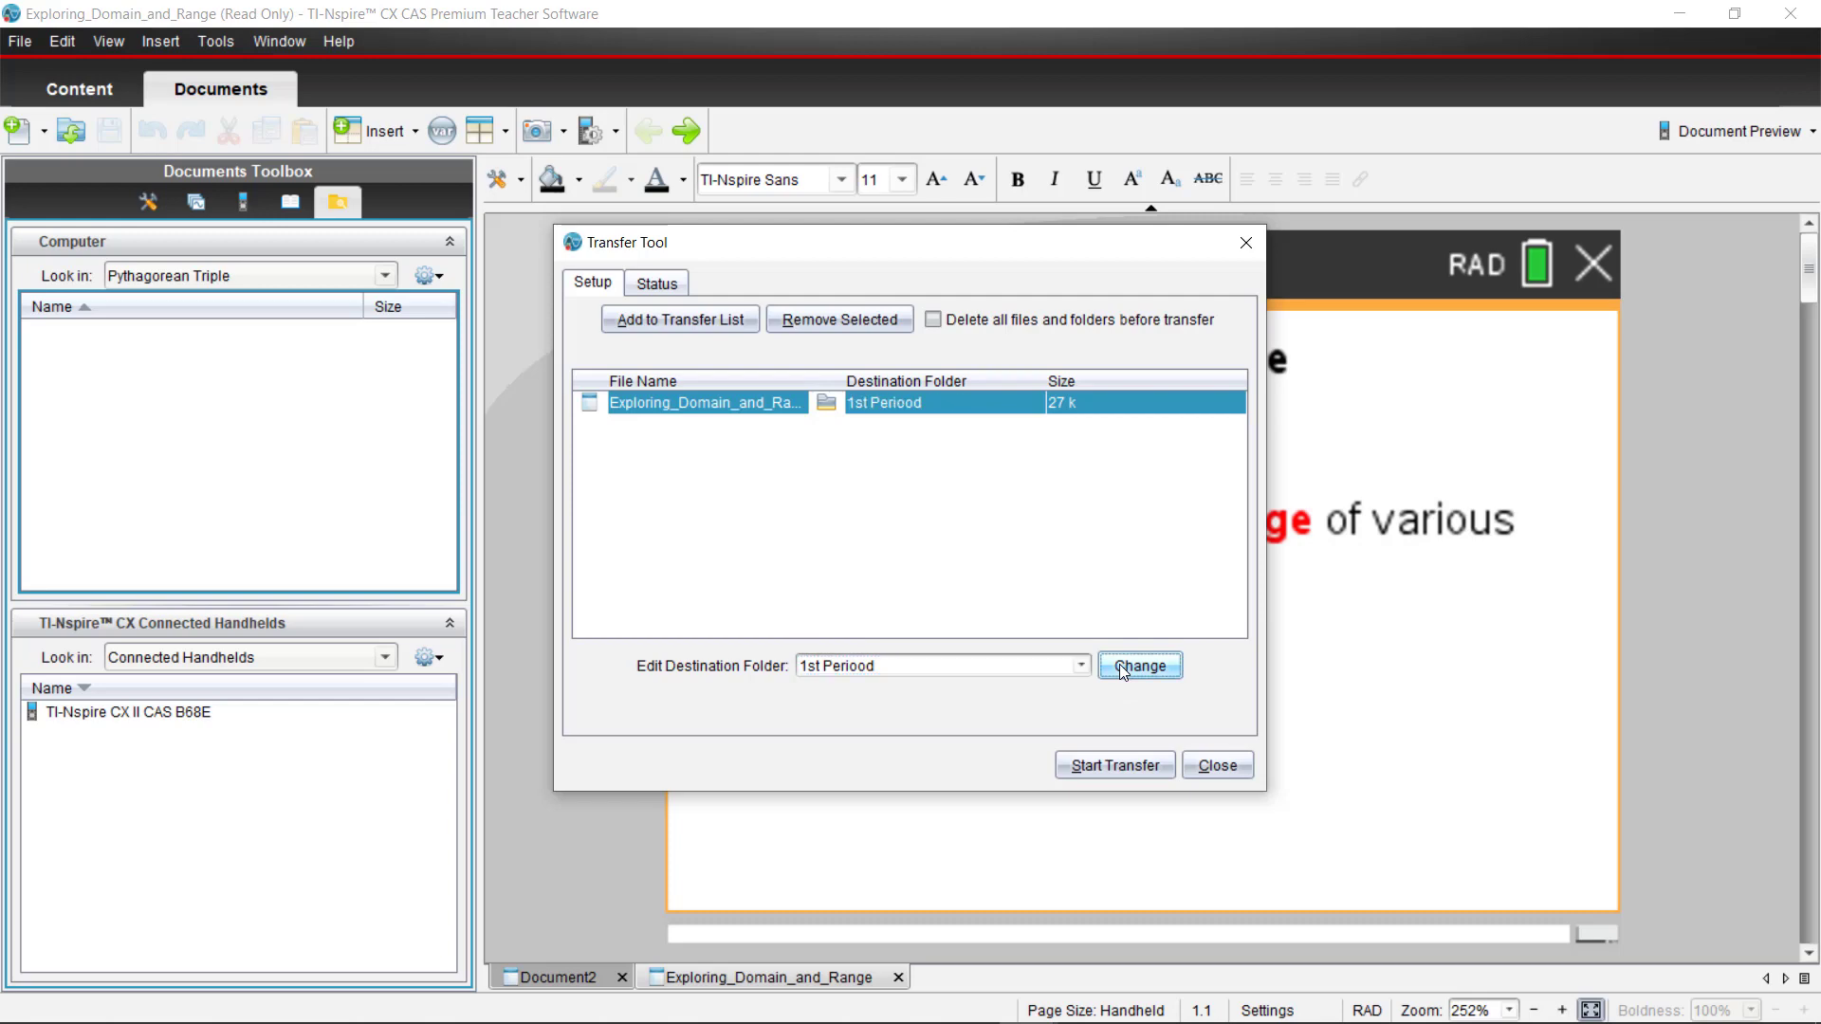
Step: Start the transfer to the handhelds, then stop it and confirm cancelling
{"action": "left_click", "coordinate": [1089, 776]}
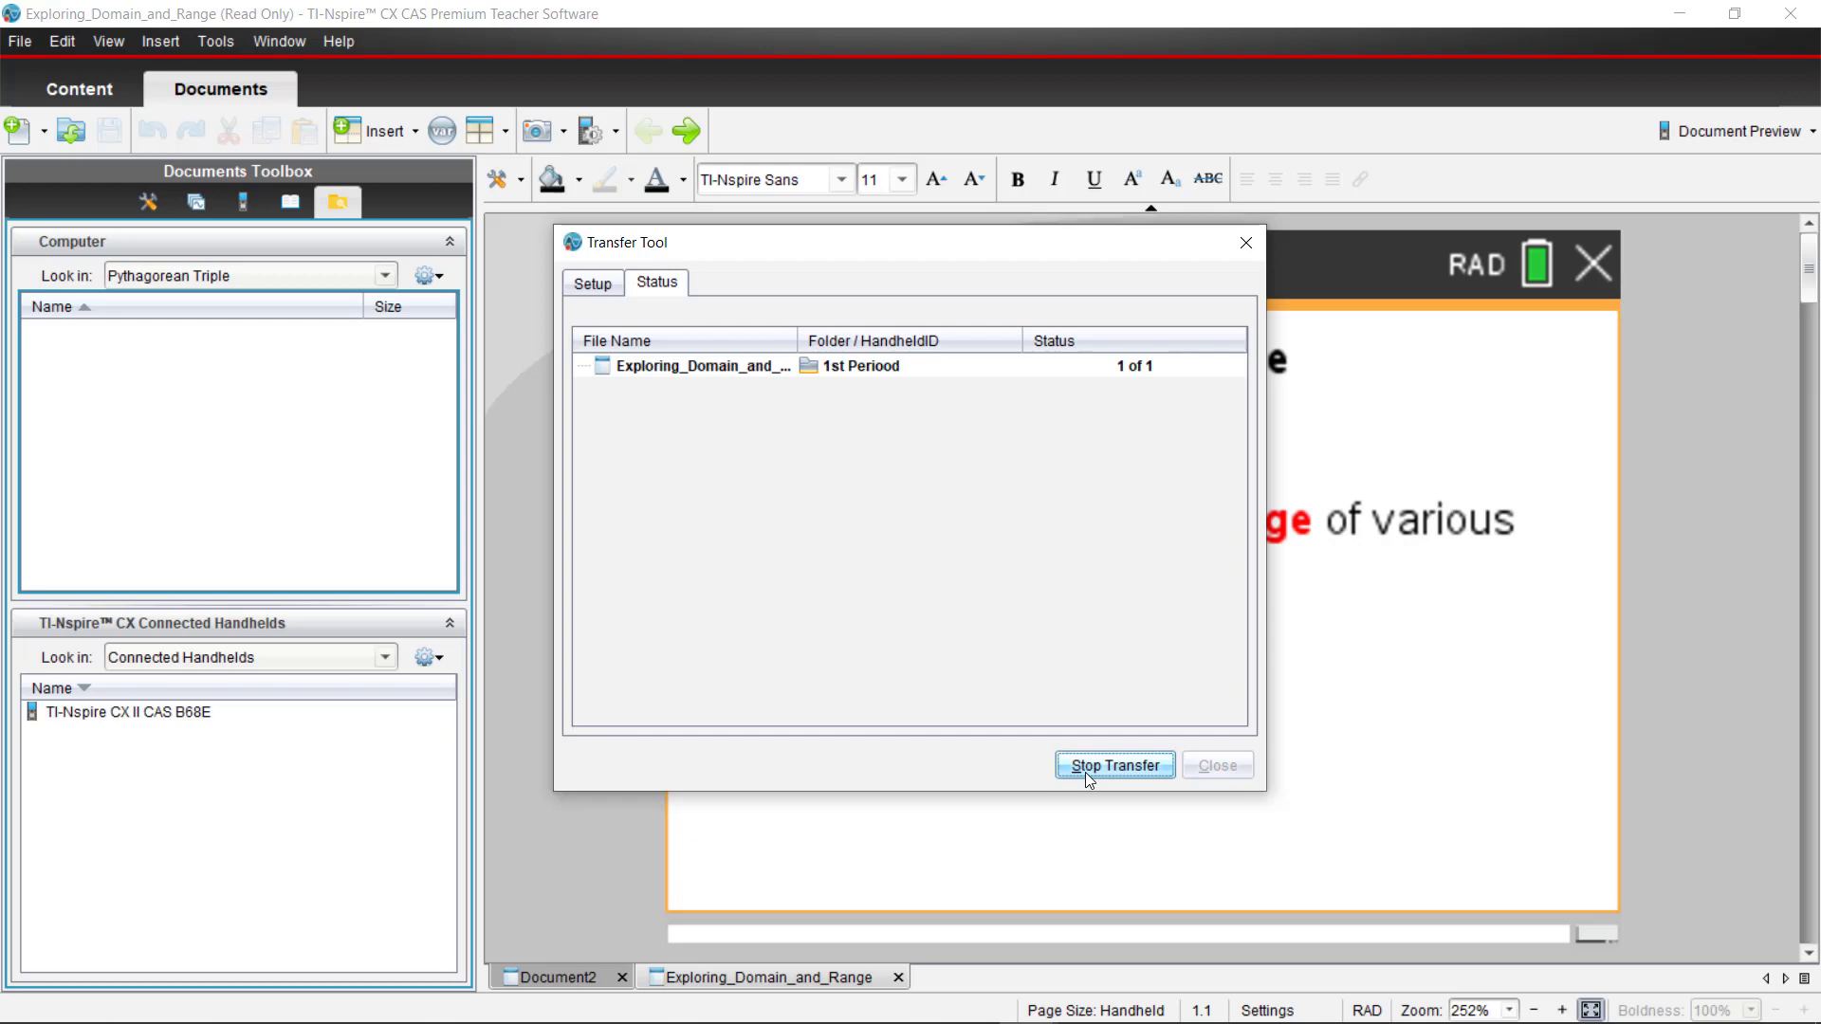
{"action": "left_click", "coordinate": [1092, 764]}
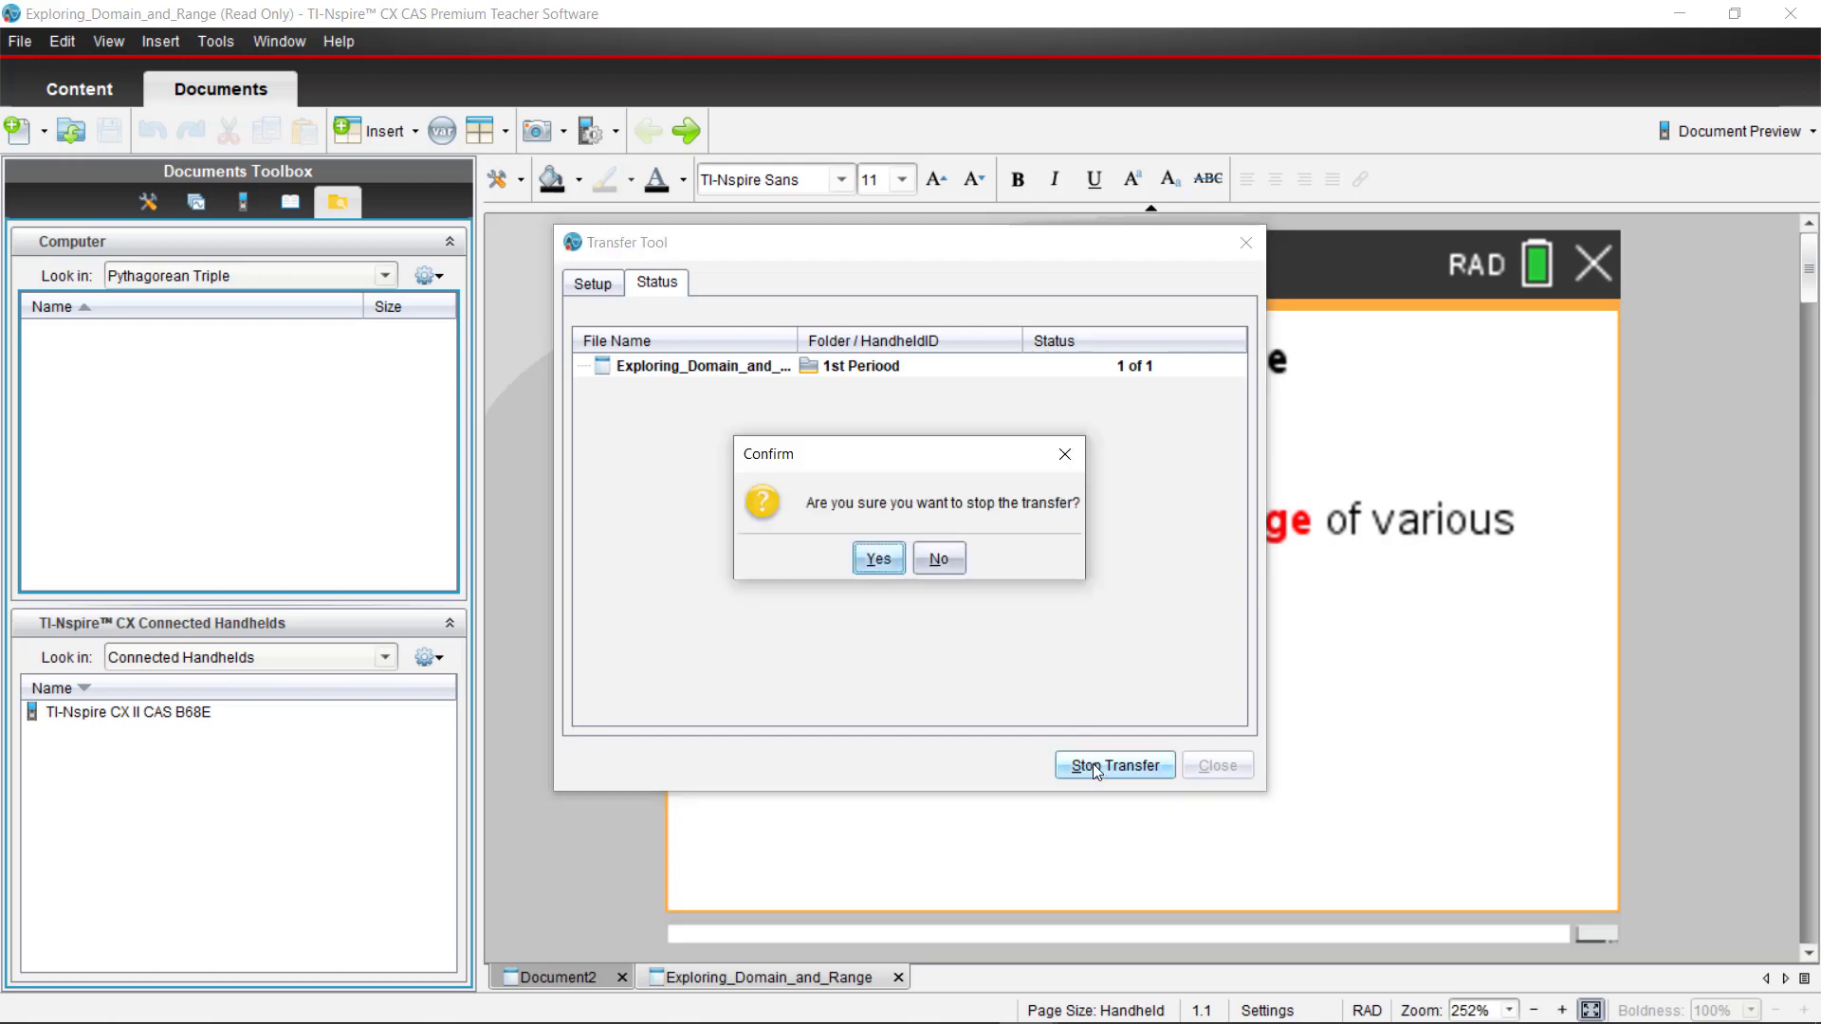
{"action": "left_click", "coordinate": [880, 560]}
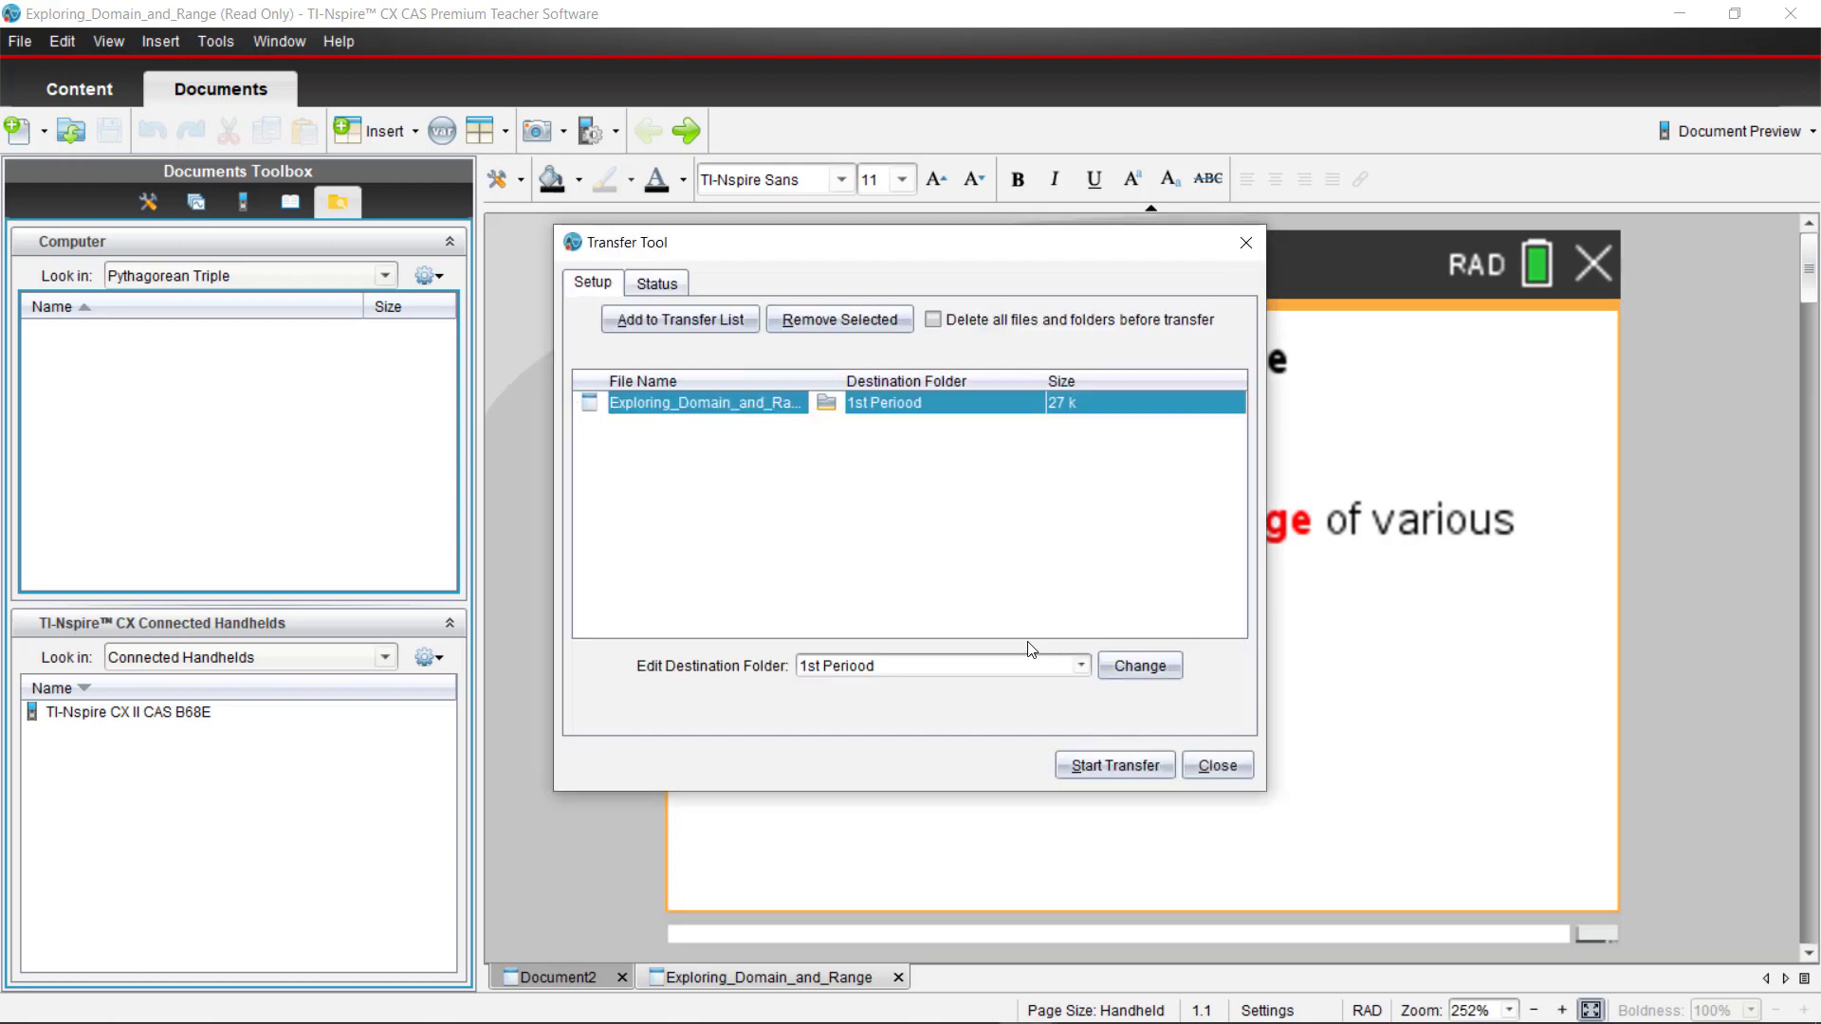